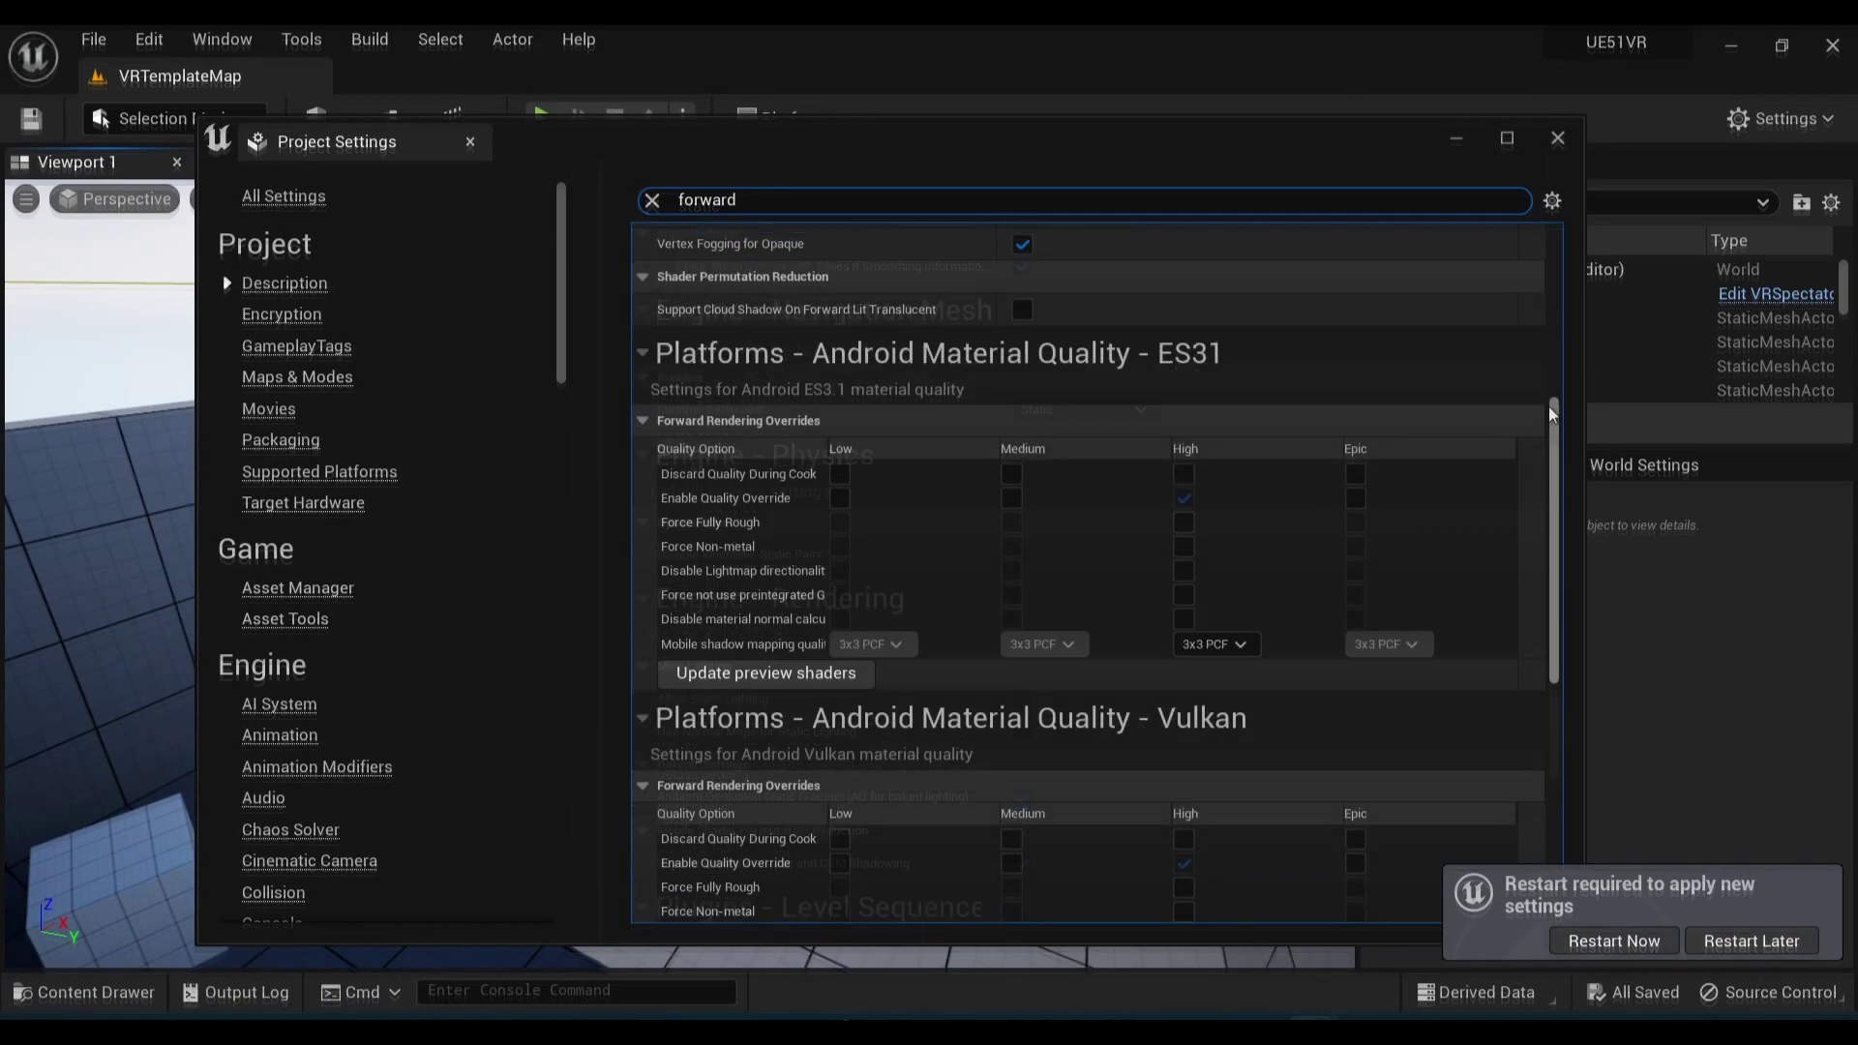
# Step: Find the reflection capture setting in the project settings and set Reflection Capture Resolution to 96
pyautogui.moveTo(1552, 377); pyautogui.dragTo(1542, 191)
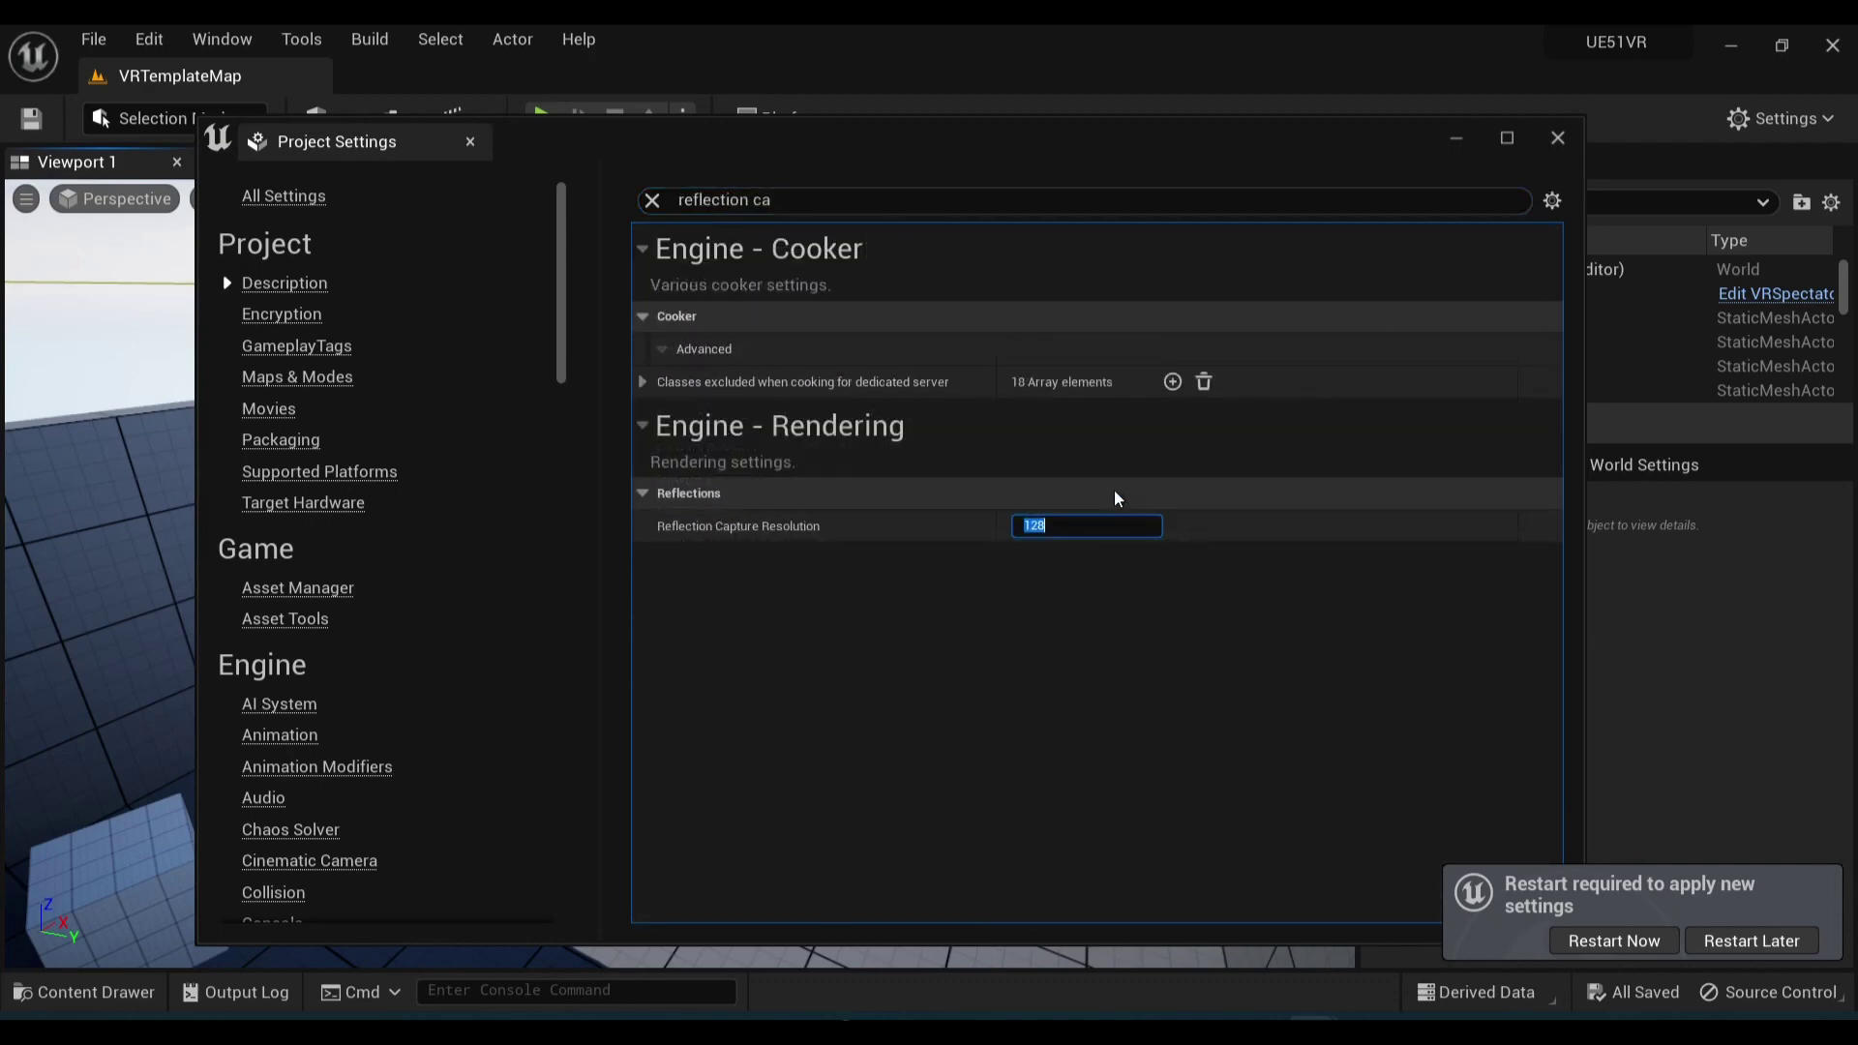
pyautogui.write('96')
pyautogui.press('Return')
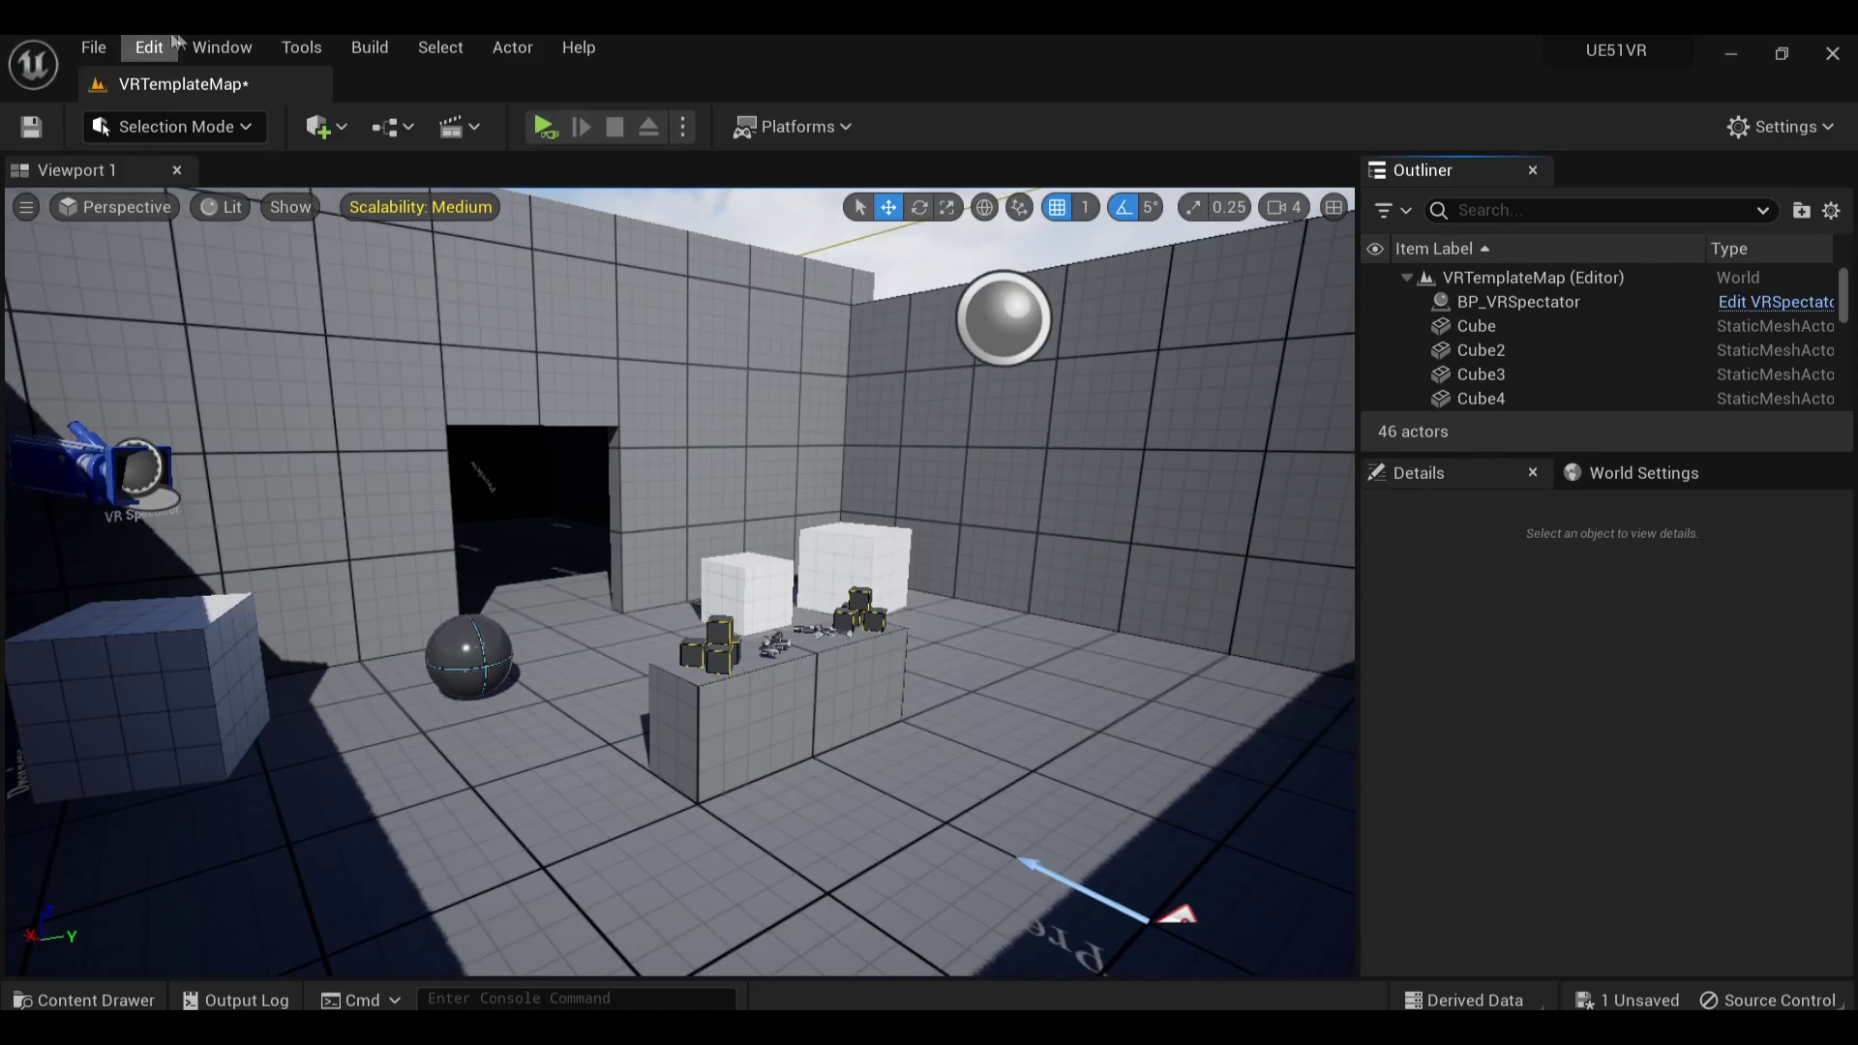
# Step: Use the Light Mixer to select the DirectionalLight, set its mobility to Movable, and close the mixer
pyautogui.click(223, 46)
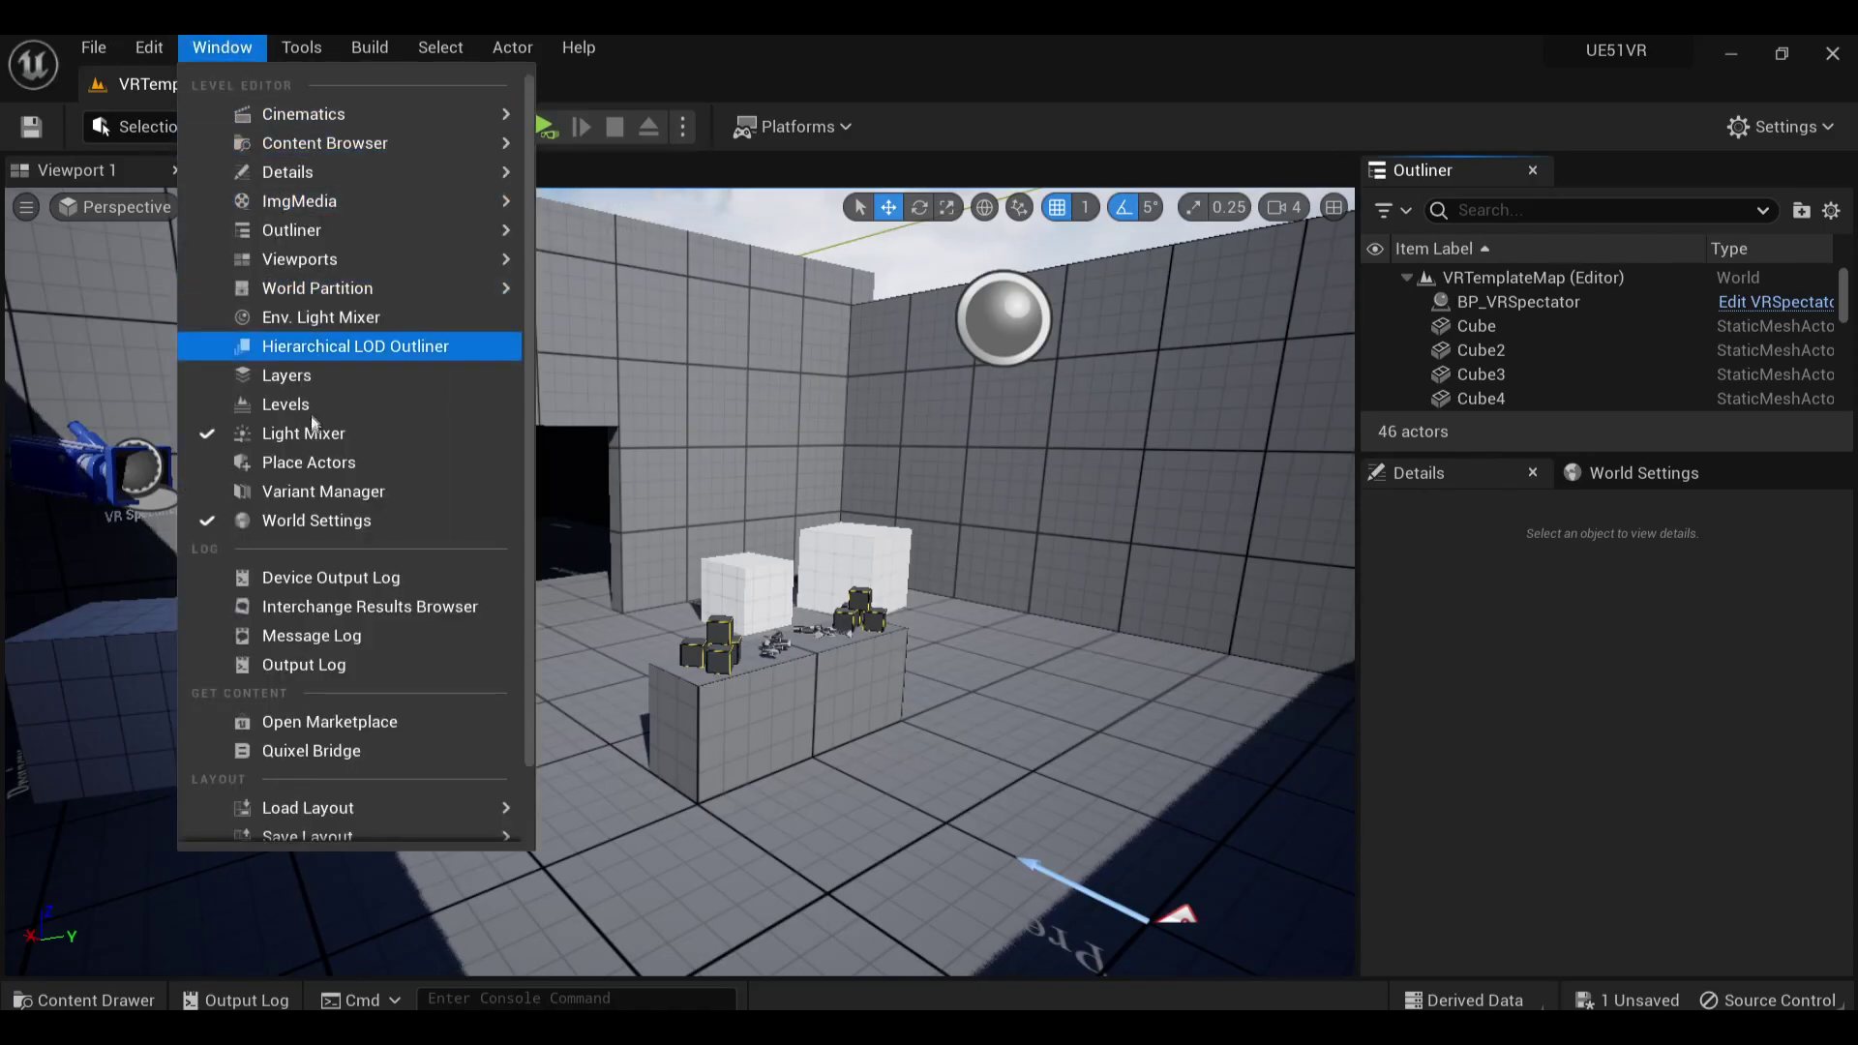
pyautogui.click(308, 433)
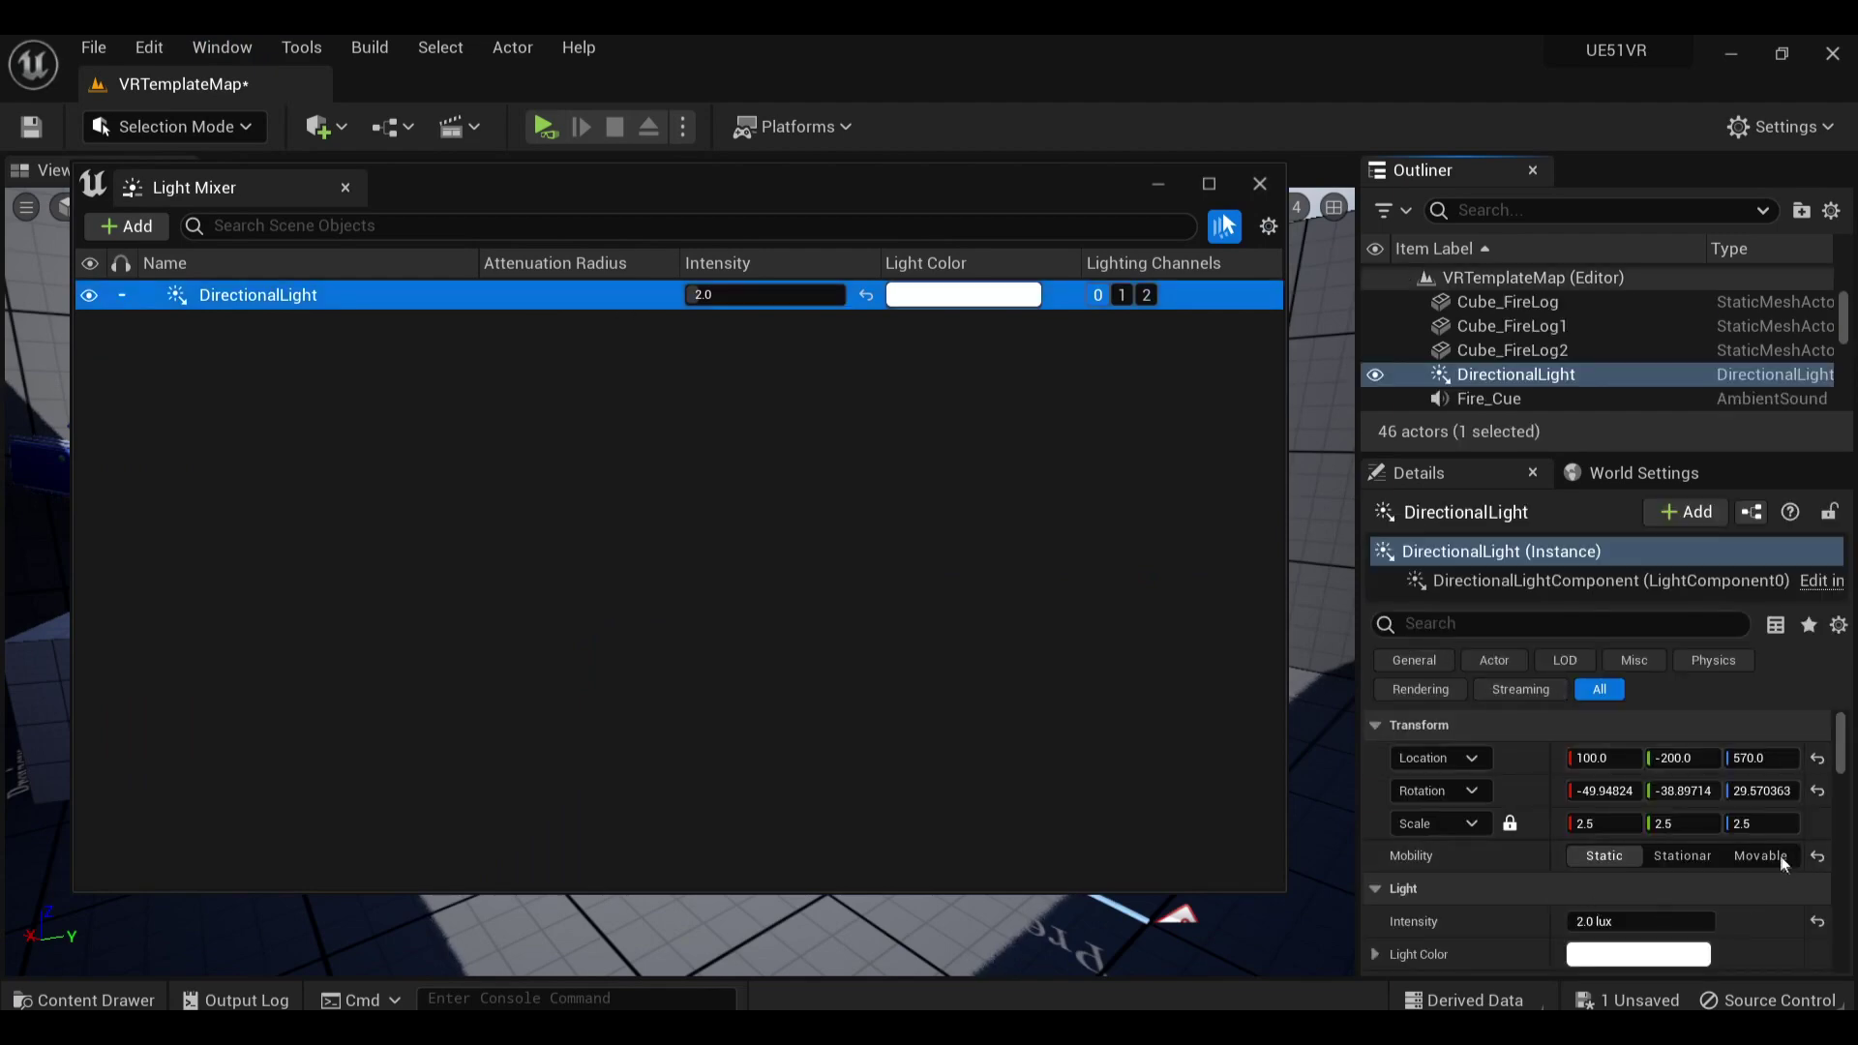
pyautogui.click(1782, 857)
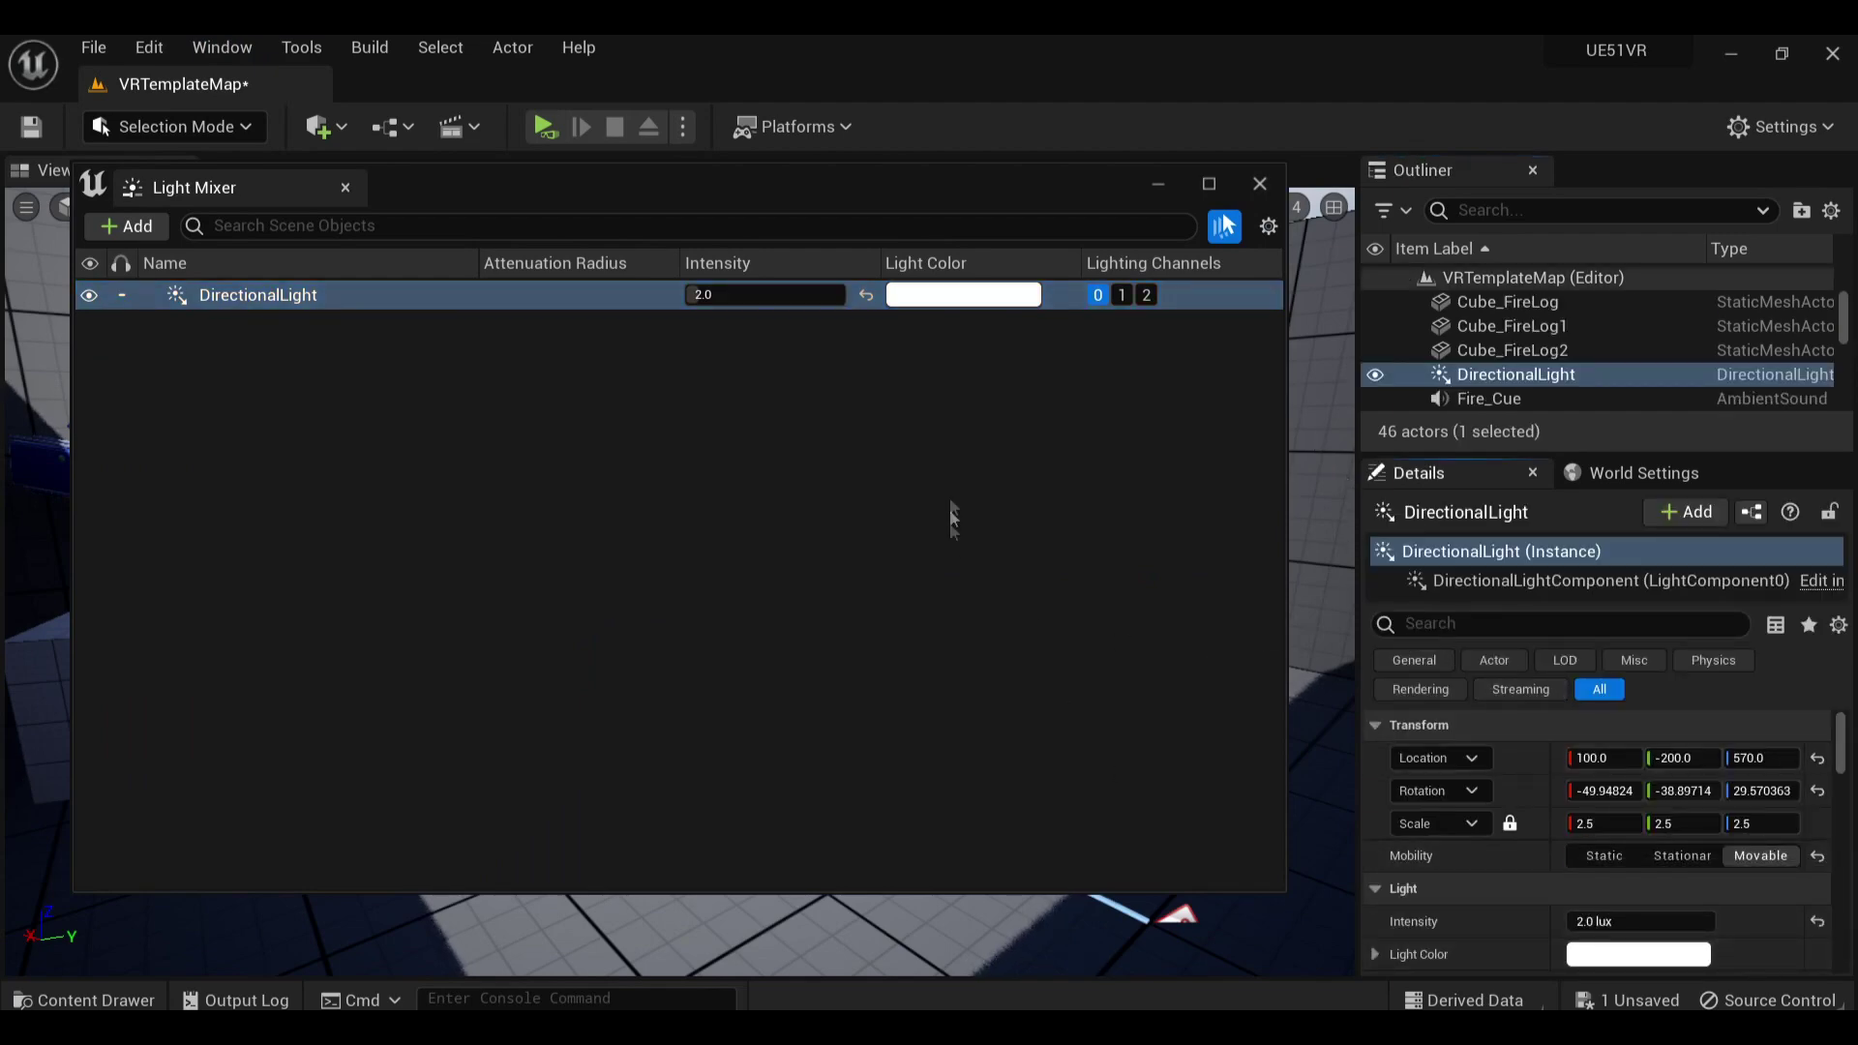
pyautogui.click(1259, 183)
# Step: Open the Engine Scalability Settings options
pyautogui.click(1786, 127)
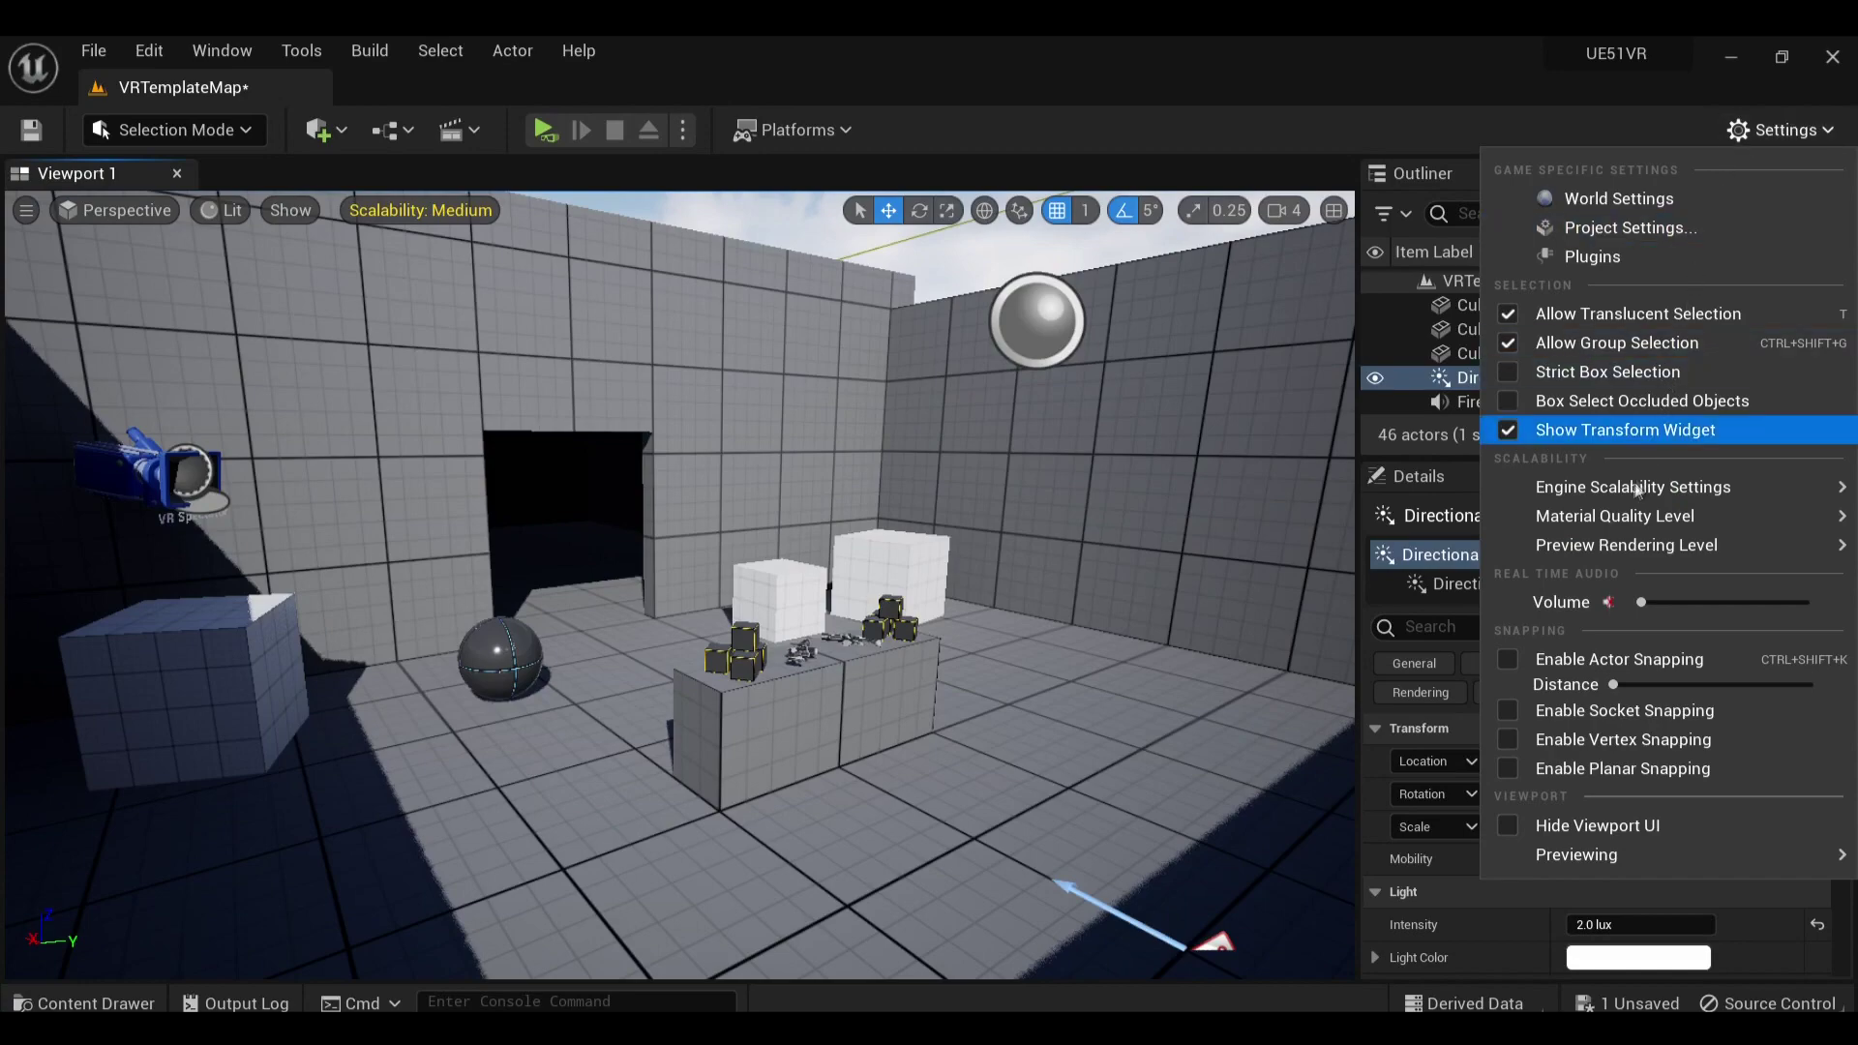
pyautogui.moveTo(1632, 486)
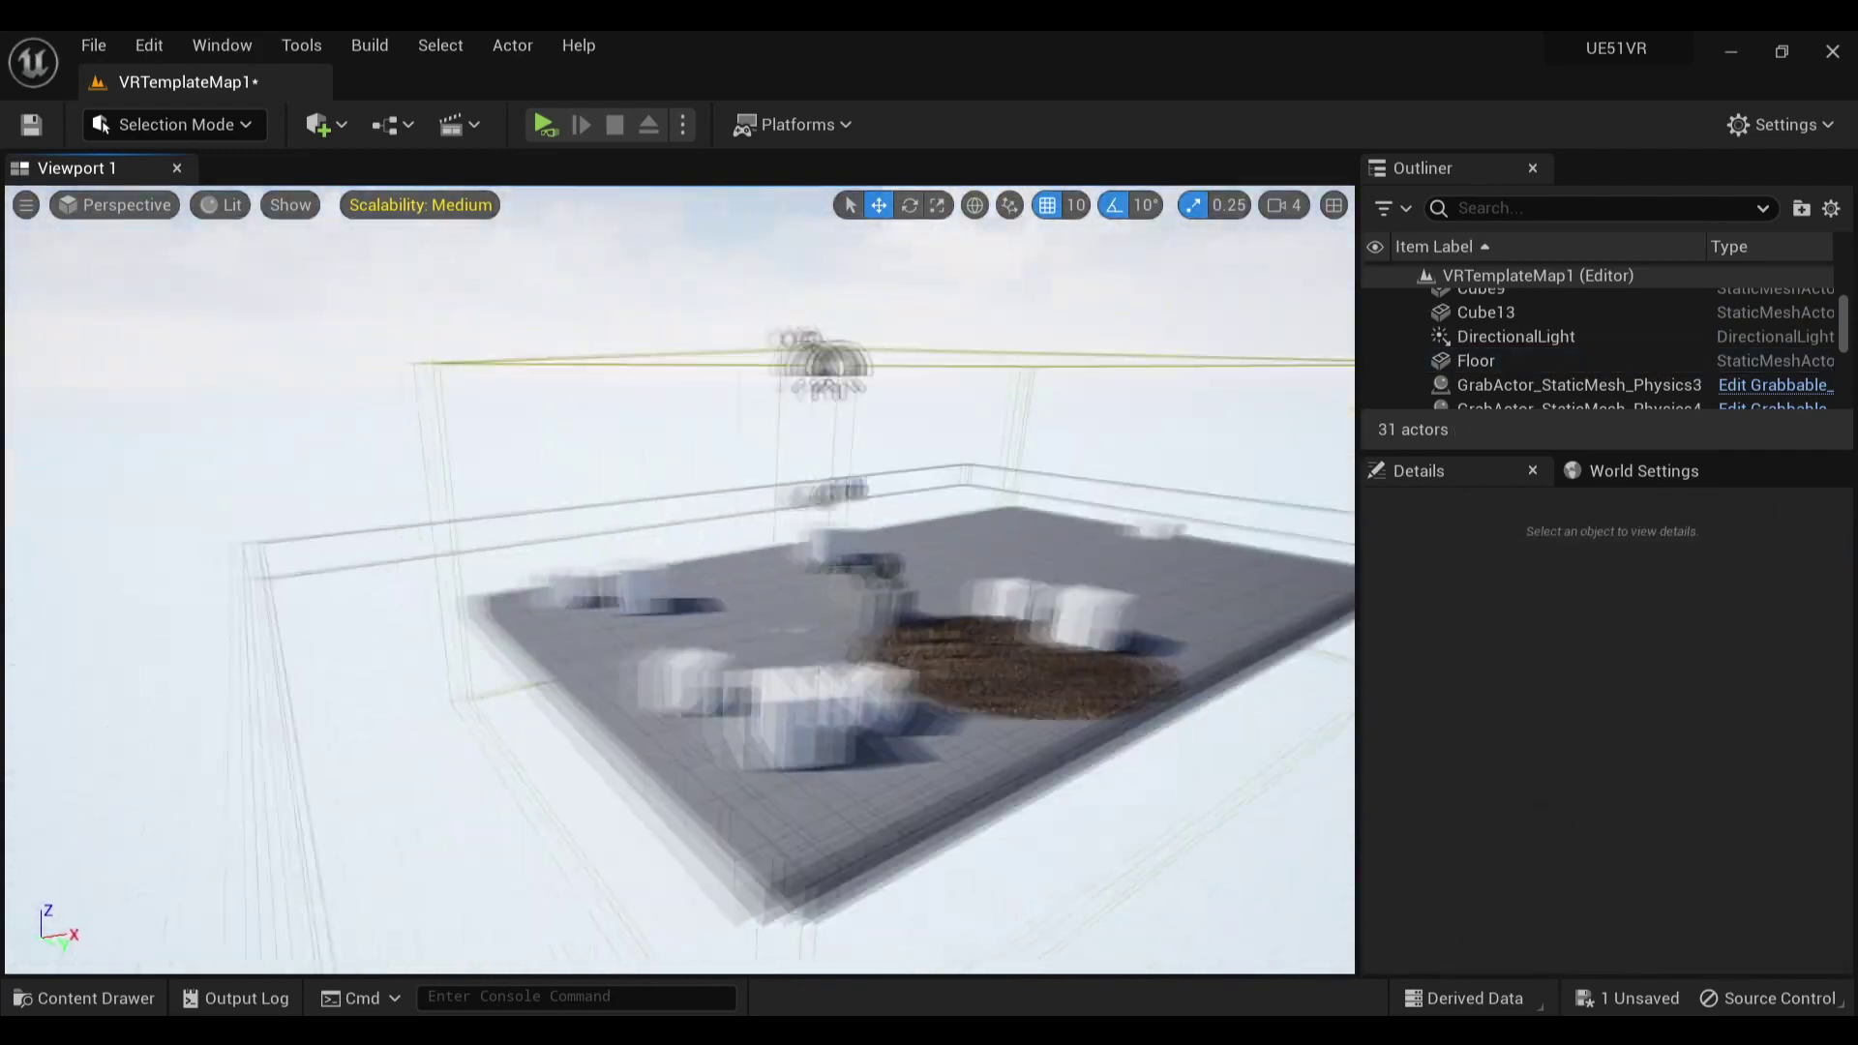
# Step: Place the SM_Mountain_01 mesh from GothicTemple/Environment/Mountain_01 in the level as a background mountain beyond the floor
pyautogui.hotkey('ctrl', 'space')
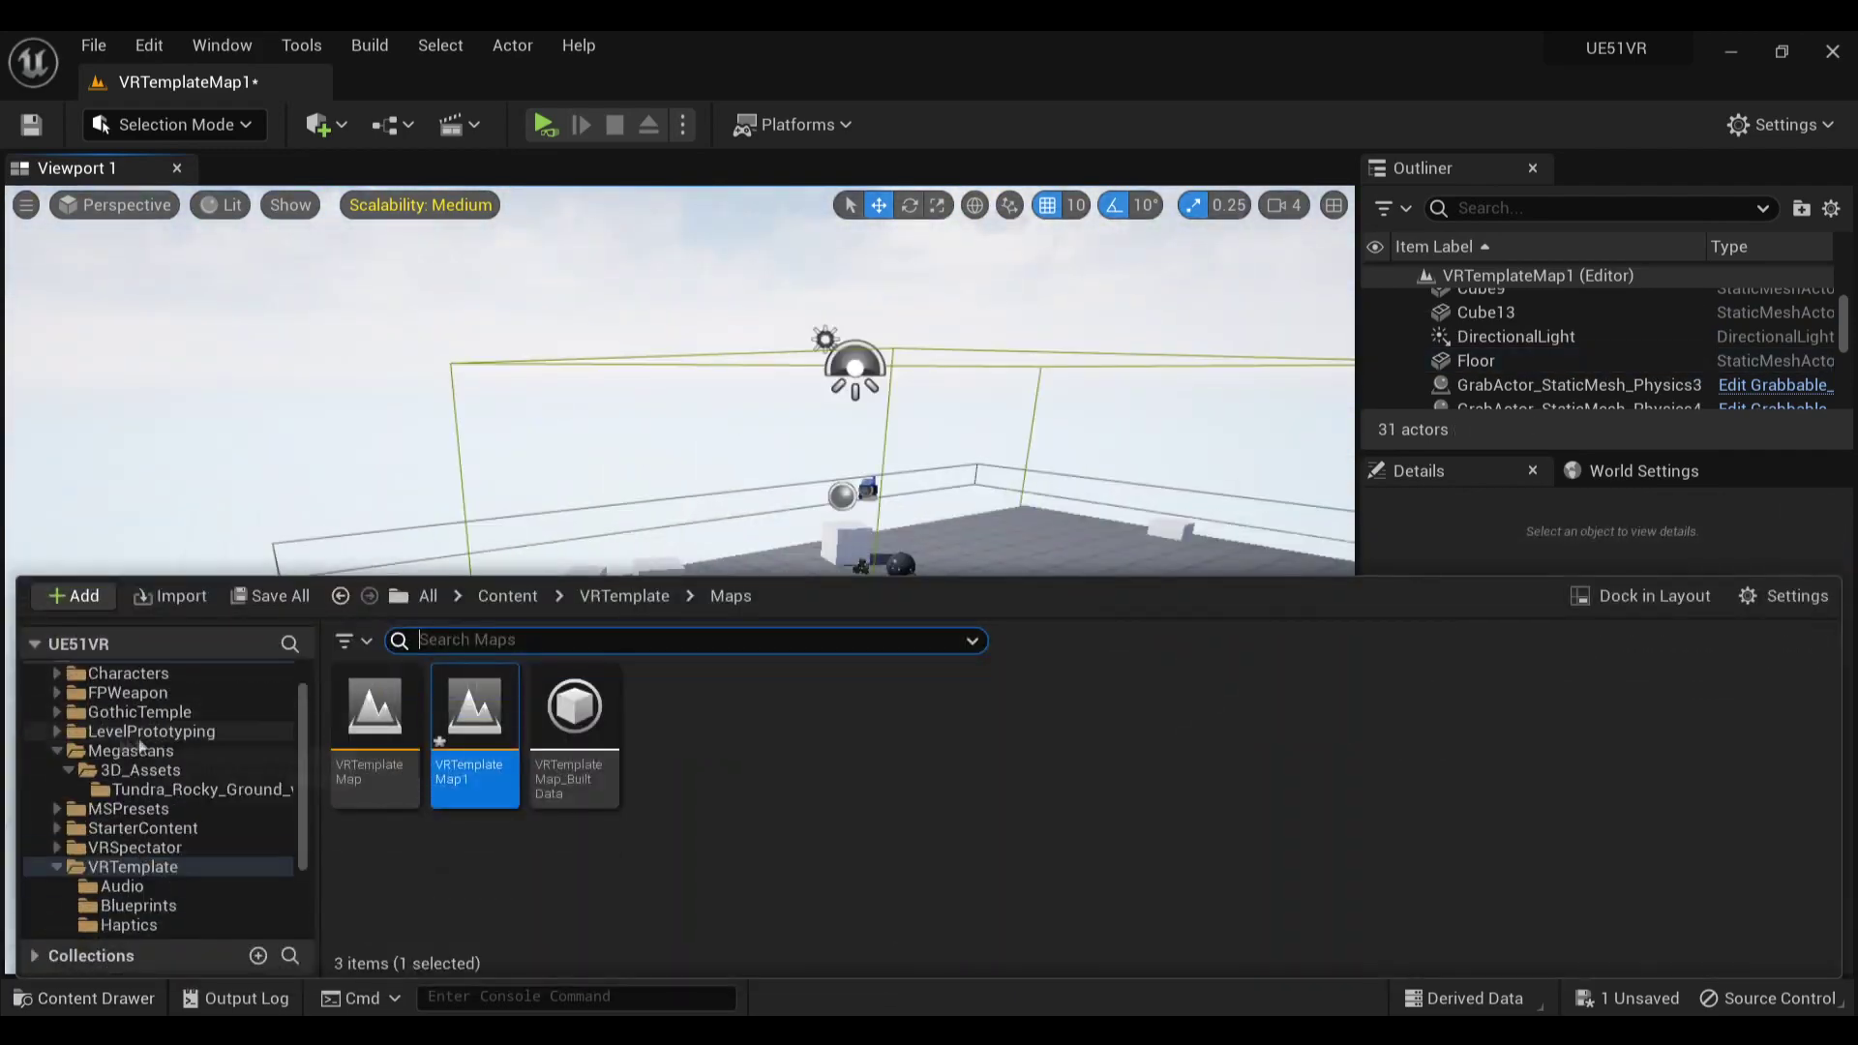
pyautogui.doubleClick(140, 747)
pyautogui.click(140, 711)
pyautogui.doubleClick(500, 751)
pyautogui.doubleClick(673, 707)
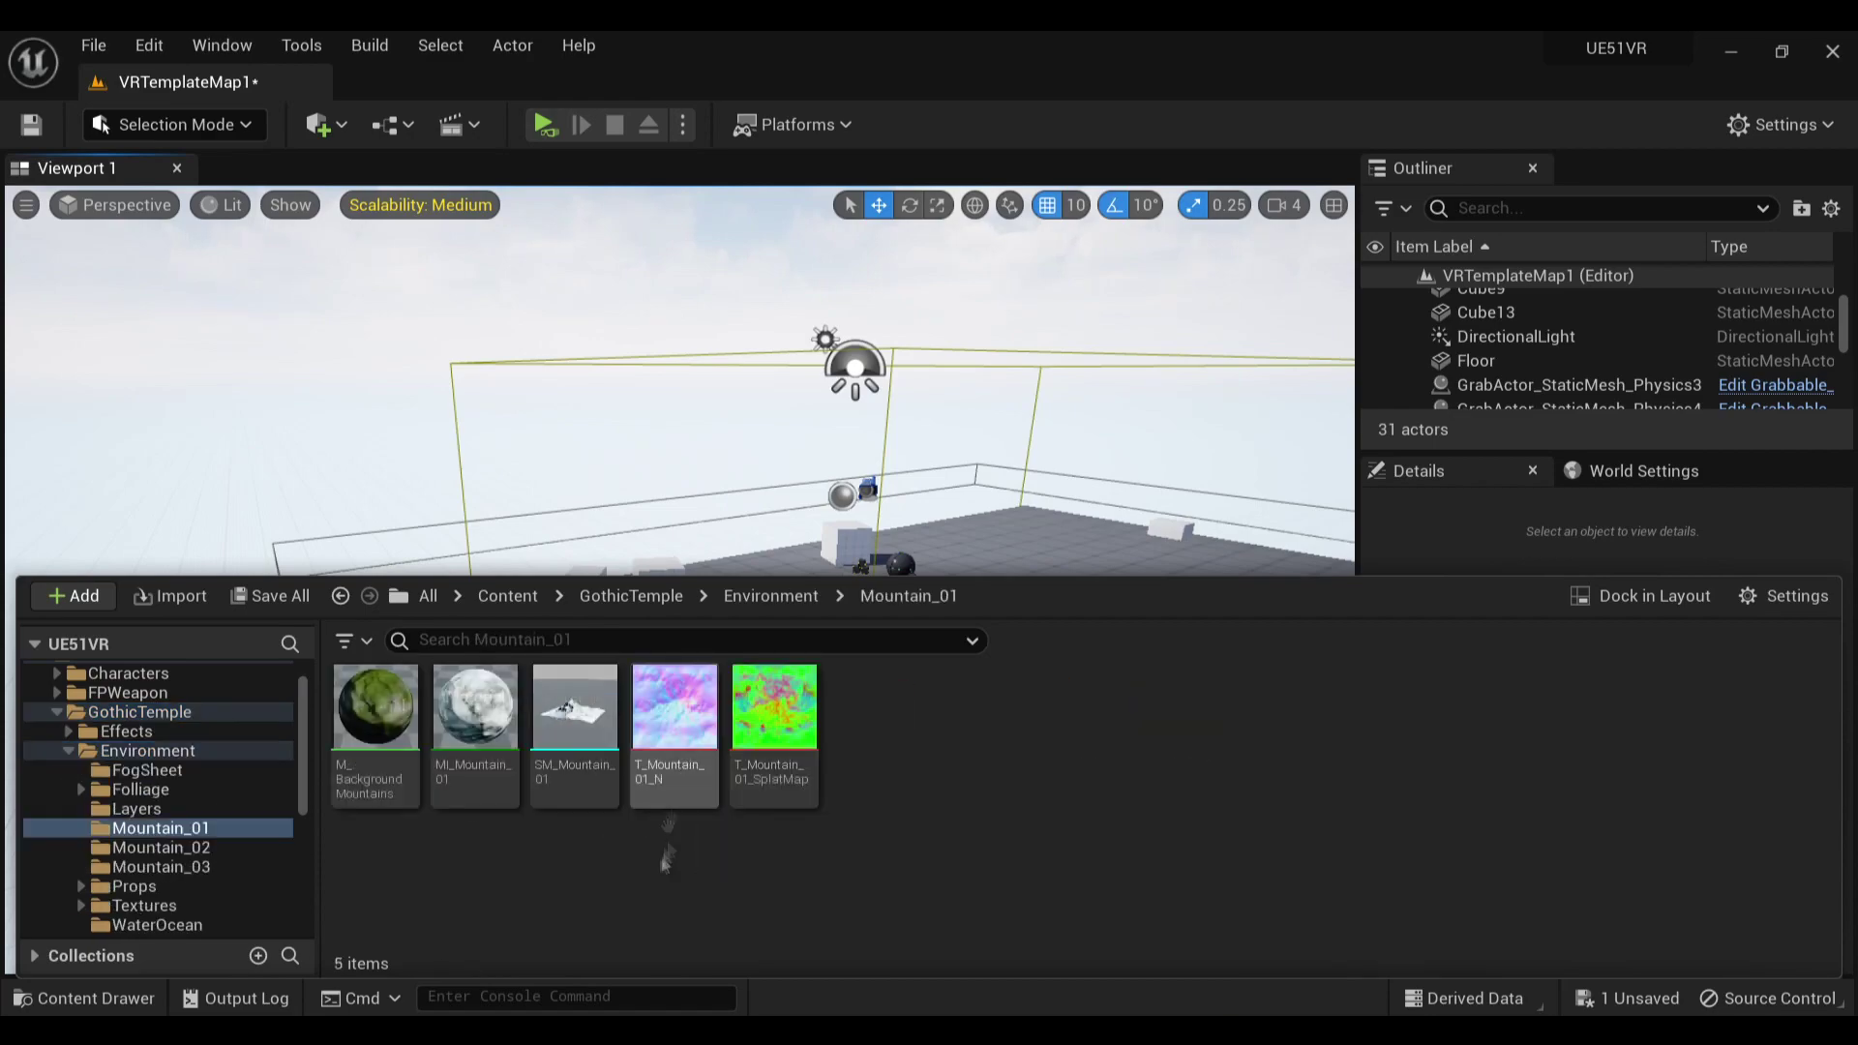
pyautogui.moveTo(573, 706); pyautogui.dragTo(713, 513)
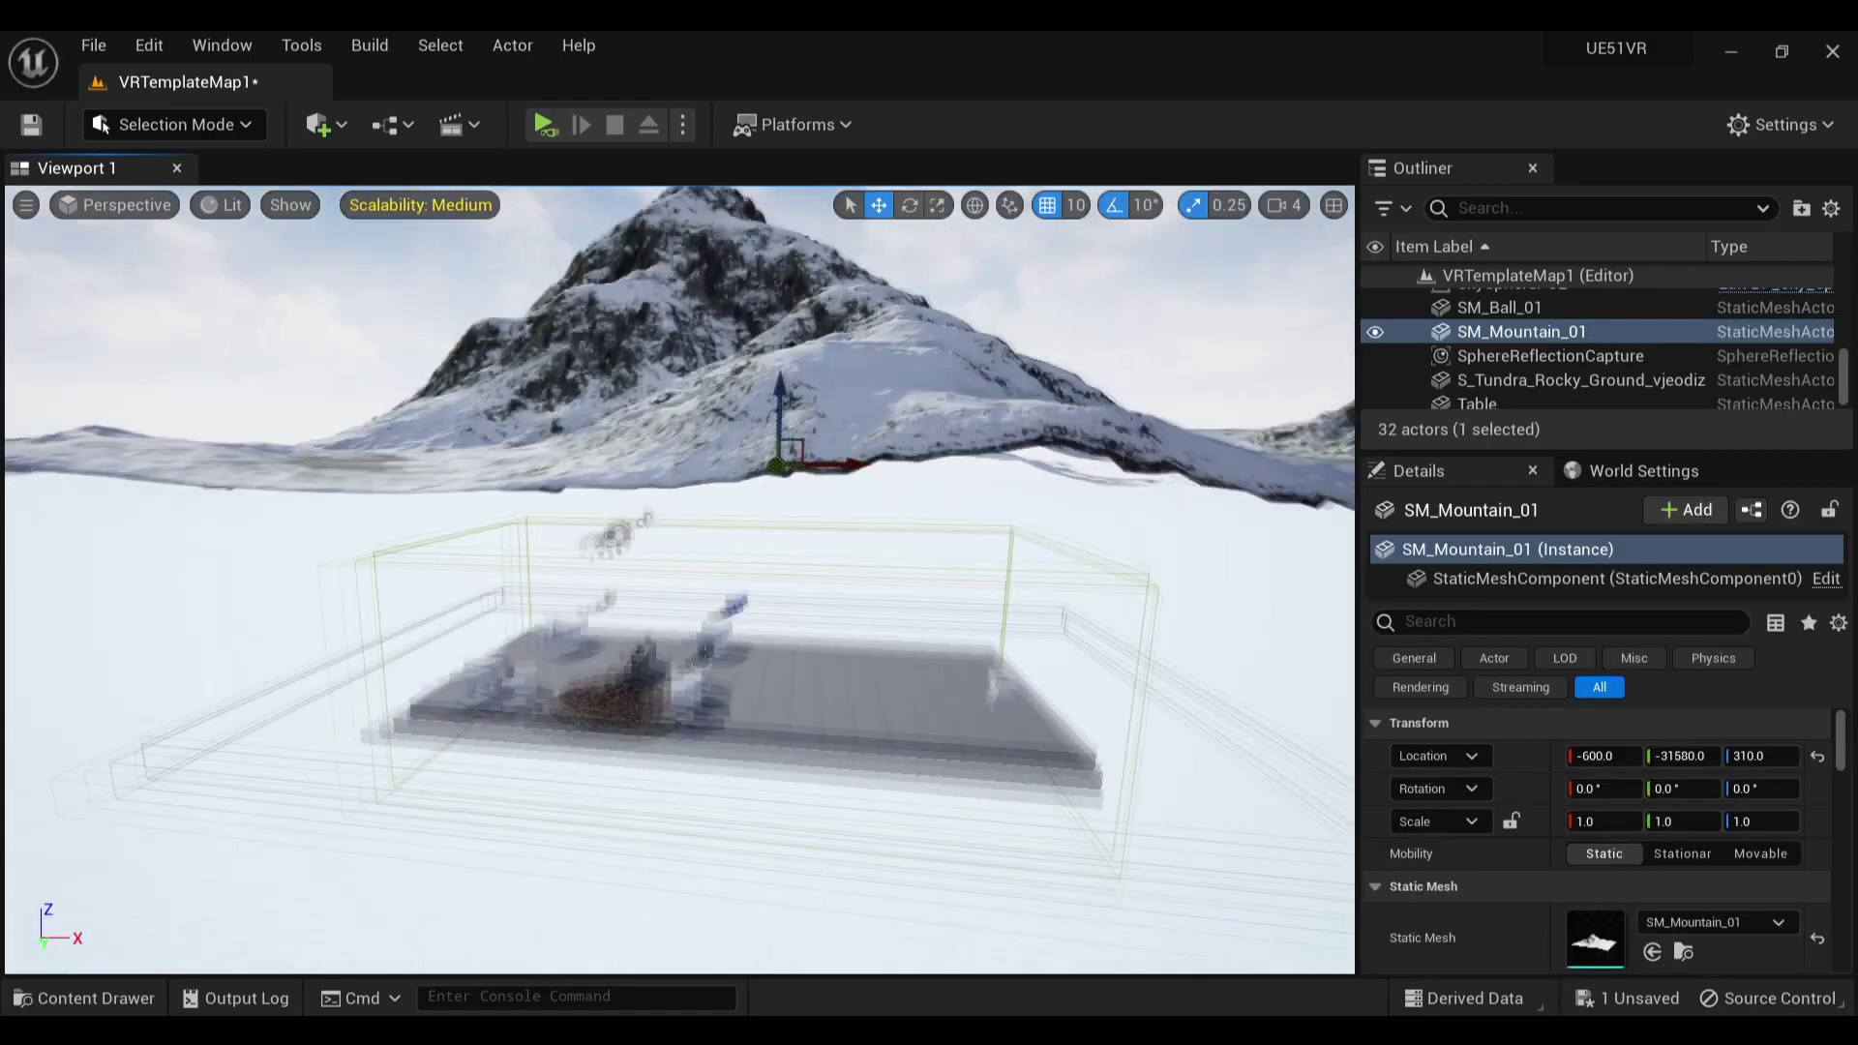
pyautogui.moveTo(712, 513); pyautogui.dragTo(827, 426, button='right')
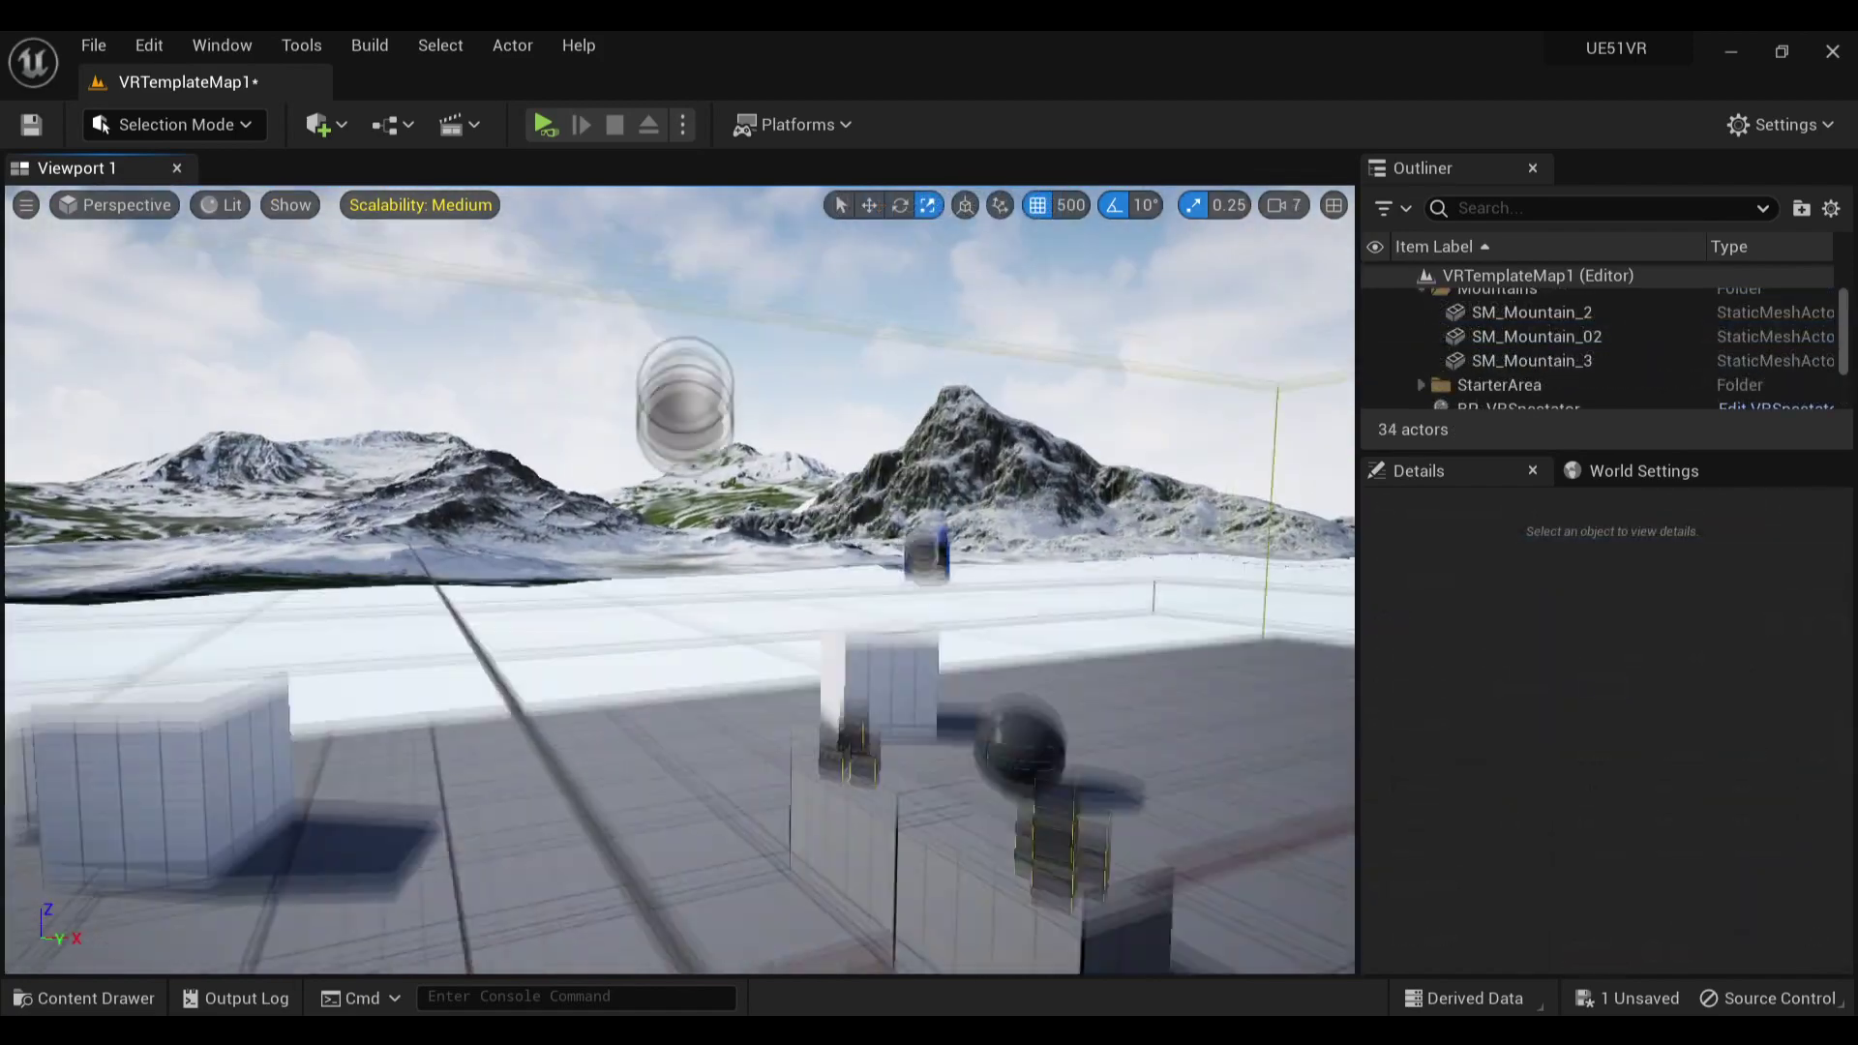
# Step: Delete the RecastNavMesh-Default actor from the LightsVolumes folder
pyautogui.moveTo(553, 620); pyautogui.dragTo(552, 597, button='right')
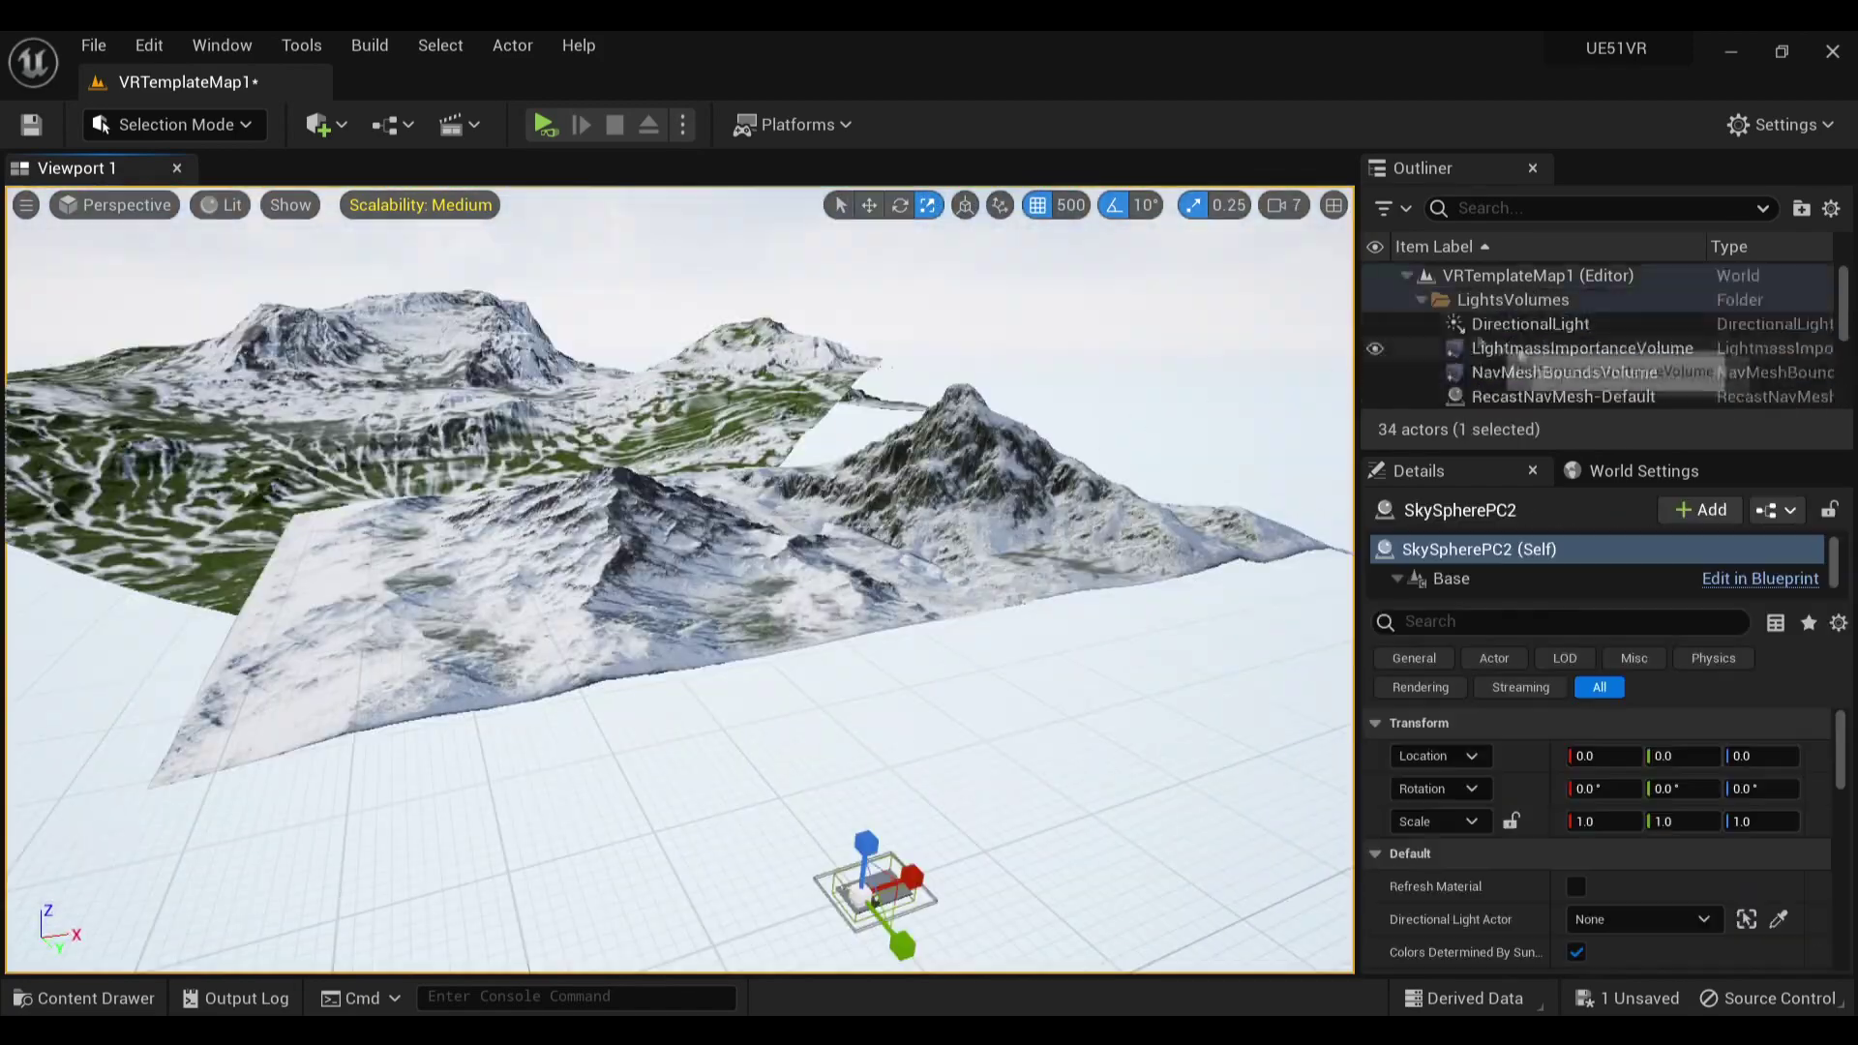
pyautogui.click(1539, 396)
pyautogui.press('Delete')
pyautogui.doubleClick(1536, 371)
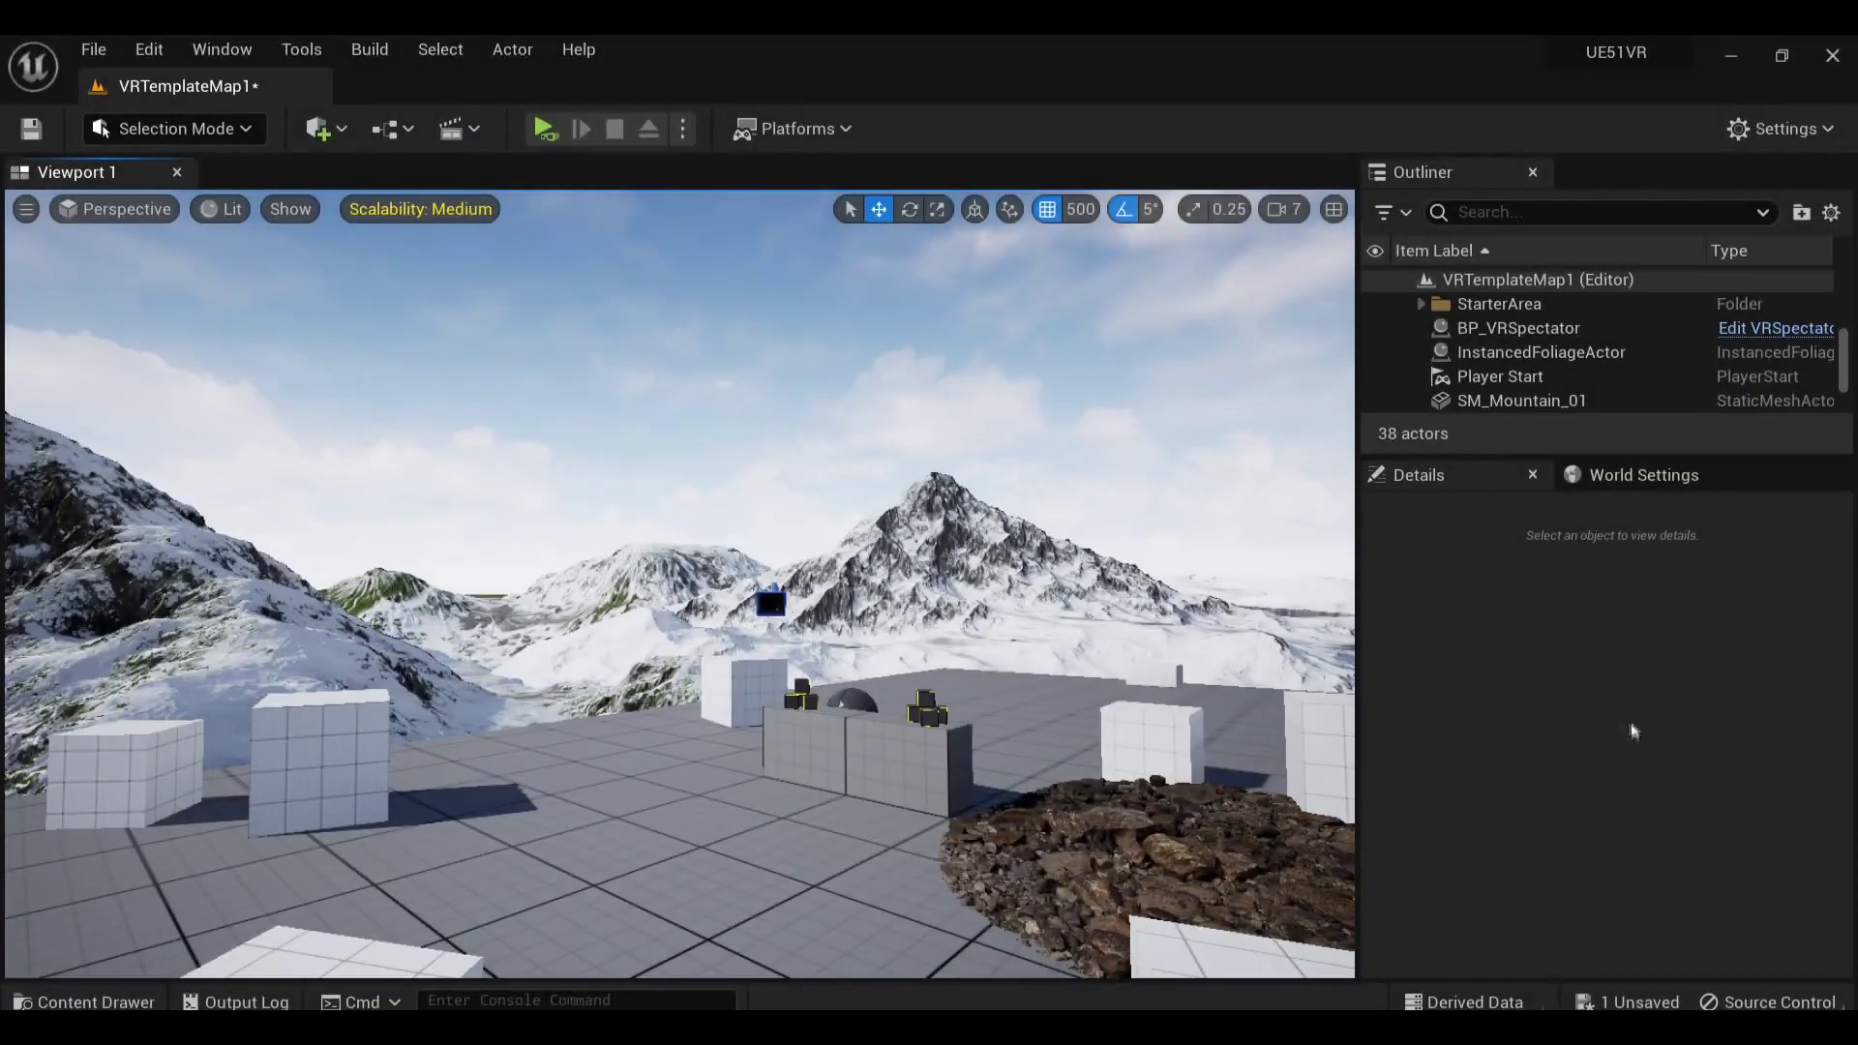
# Step: Add an Exponential Height Fog actor to the level
pyautogui.click(319, 129)
pyautogui.moveTo(407, 432)
pyautogui.click(705, 535)
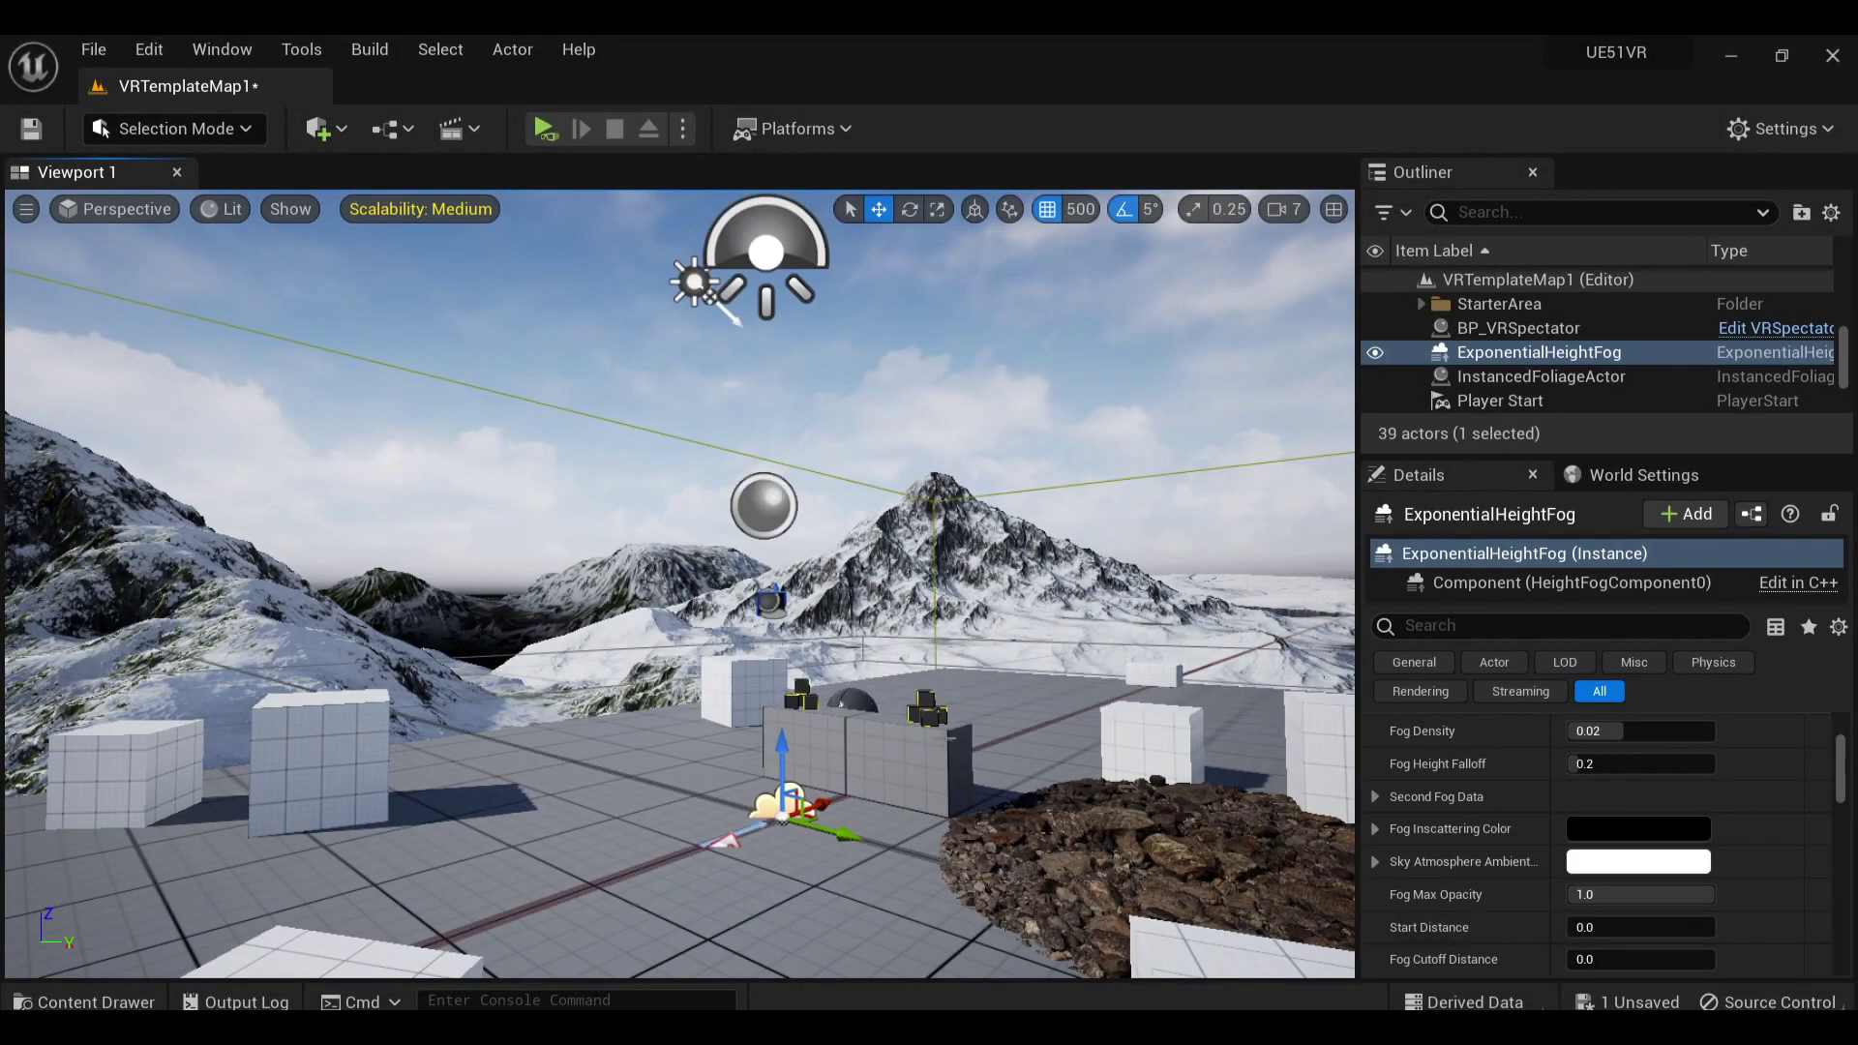
# Step: Set the height fog's Fog Inscattering Color to a pale blue with hex sRGB CEDBF3 and deselect the fog
pyautogui.click(1584, 830)
pyautogui.click(1384, 624)
pyautogui.click(1416, 492)
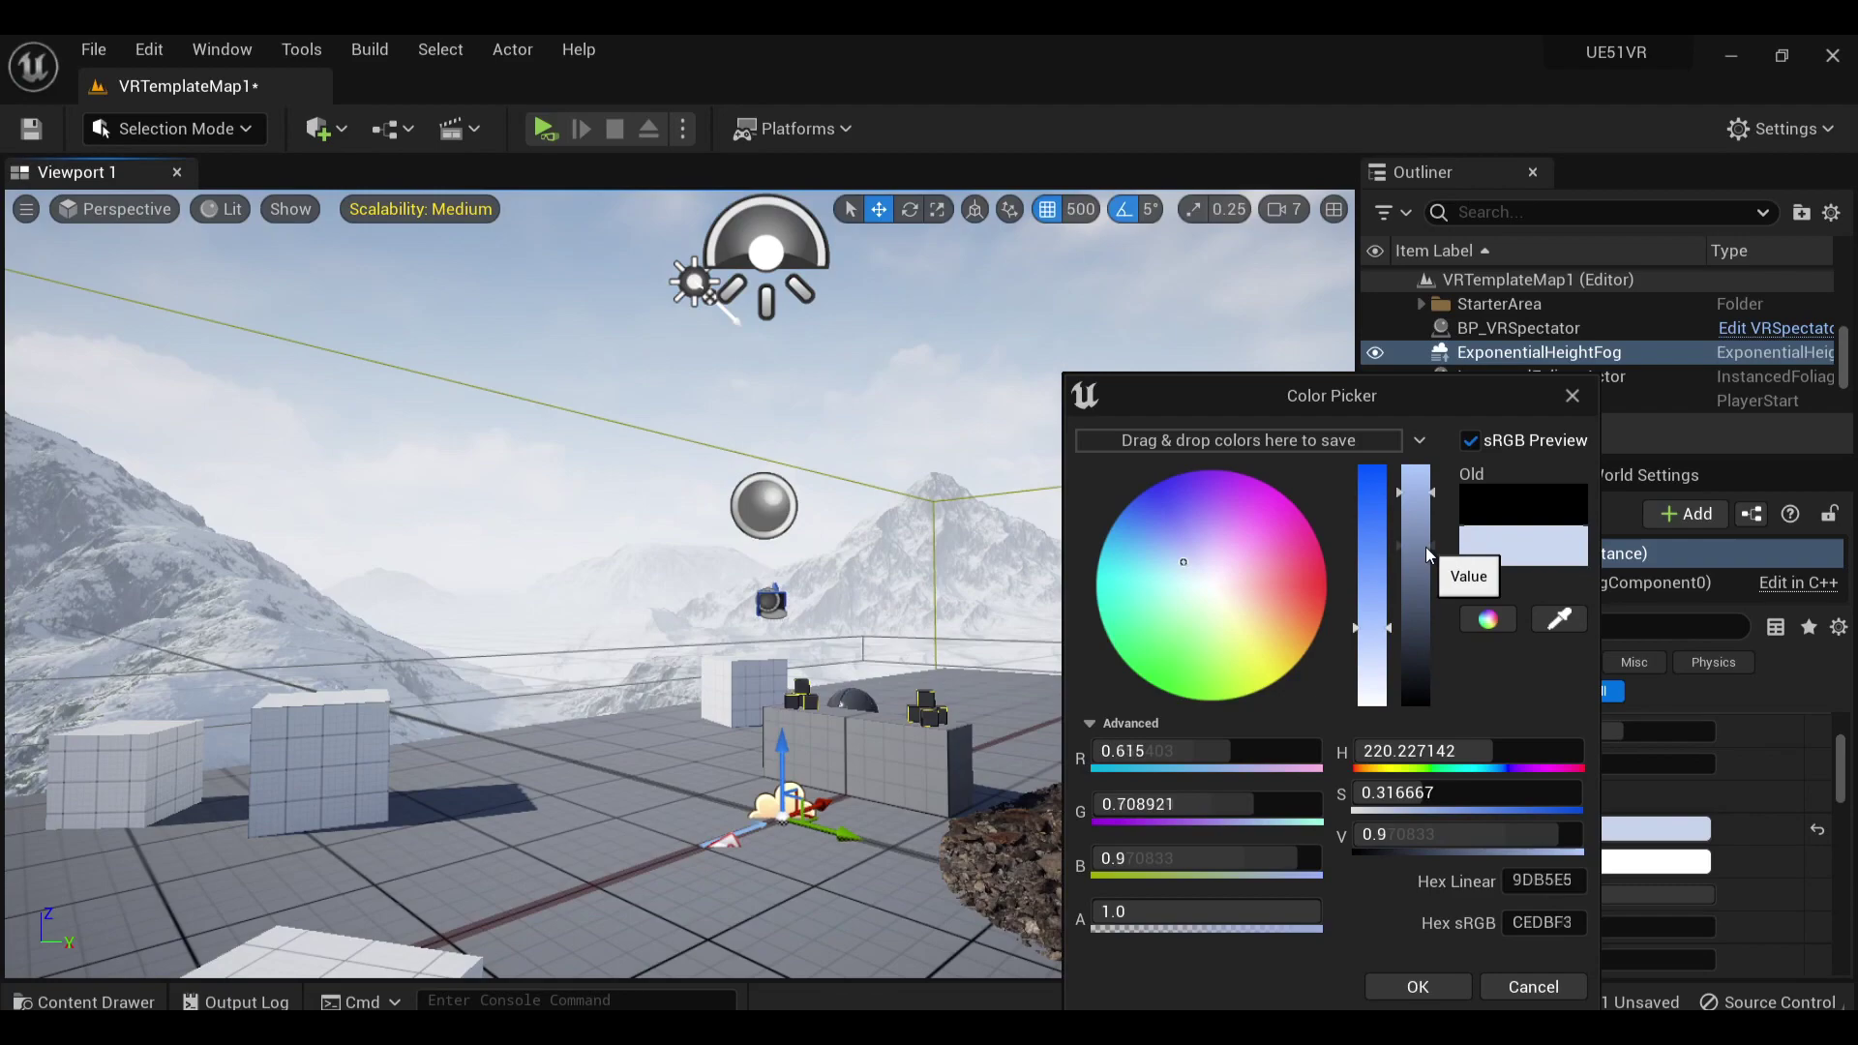
pyautogui.click(1416, 986)
pyautogui.press('Escape')
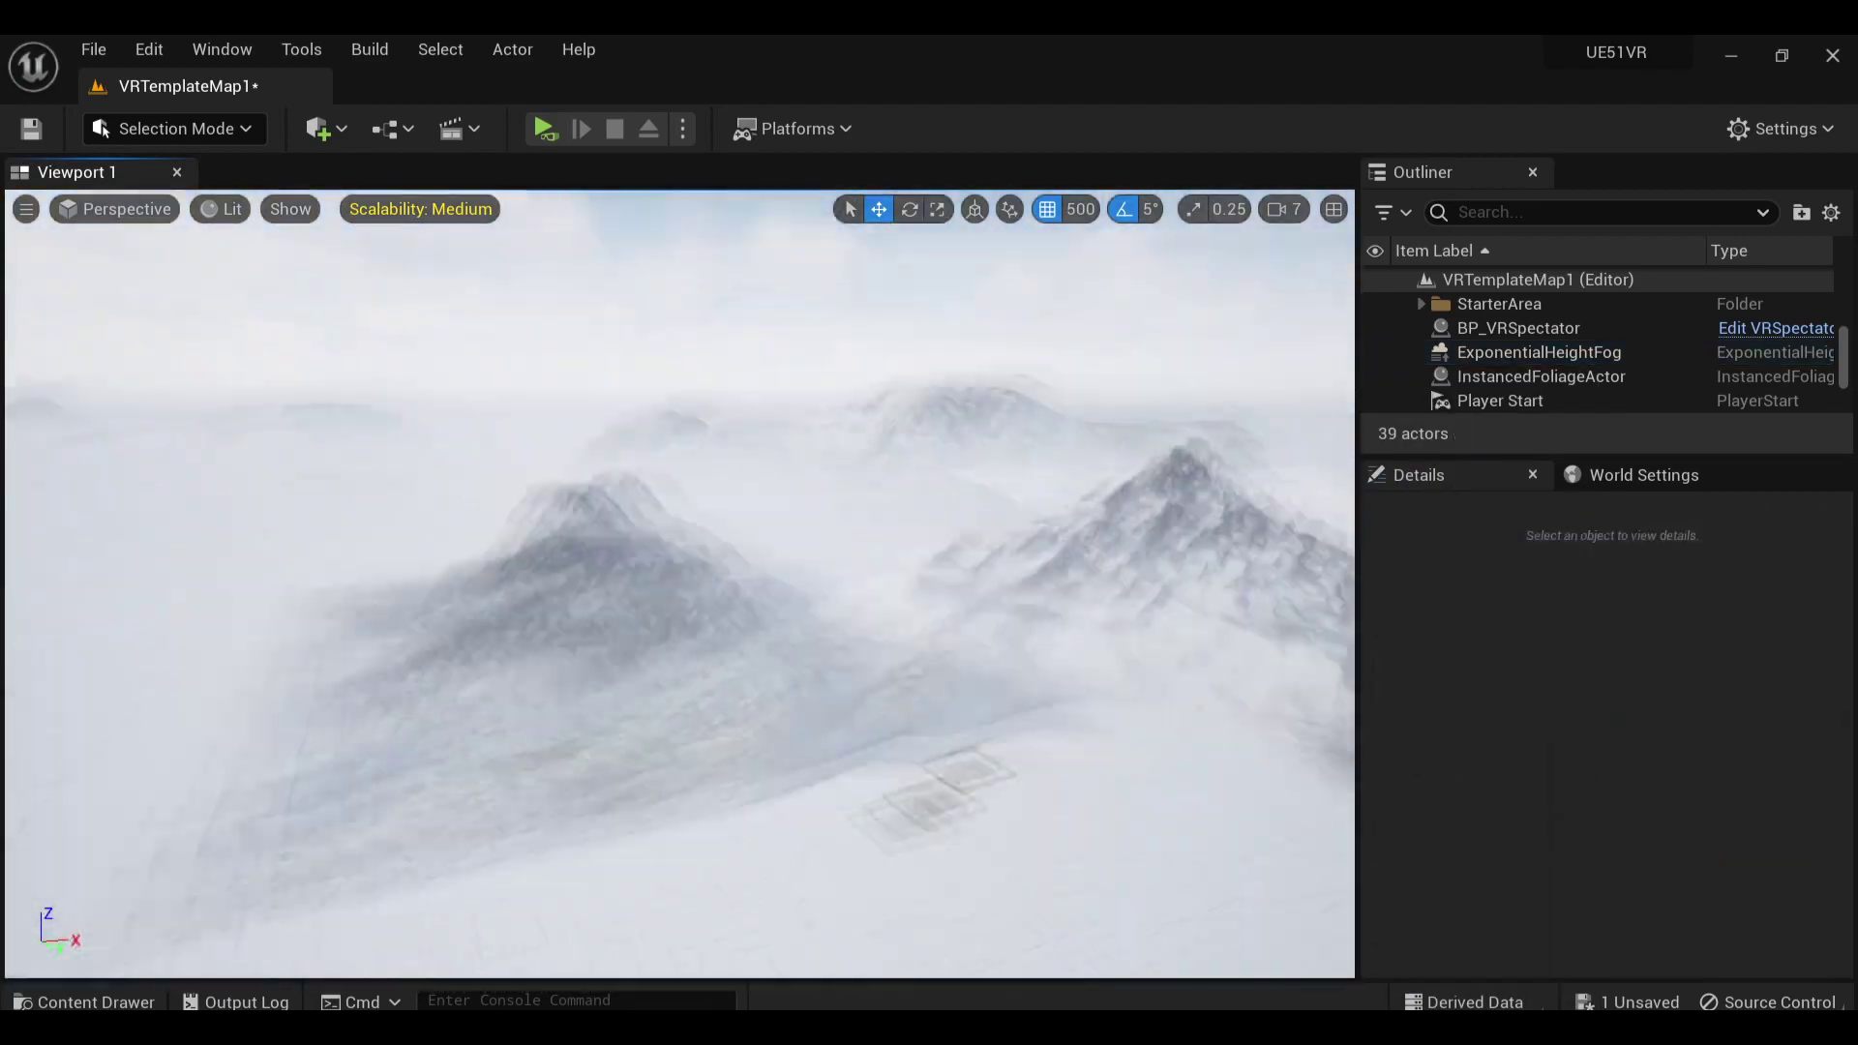
pyautogui.click(736, 505)
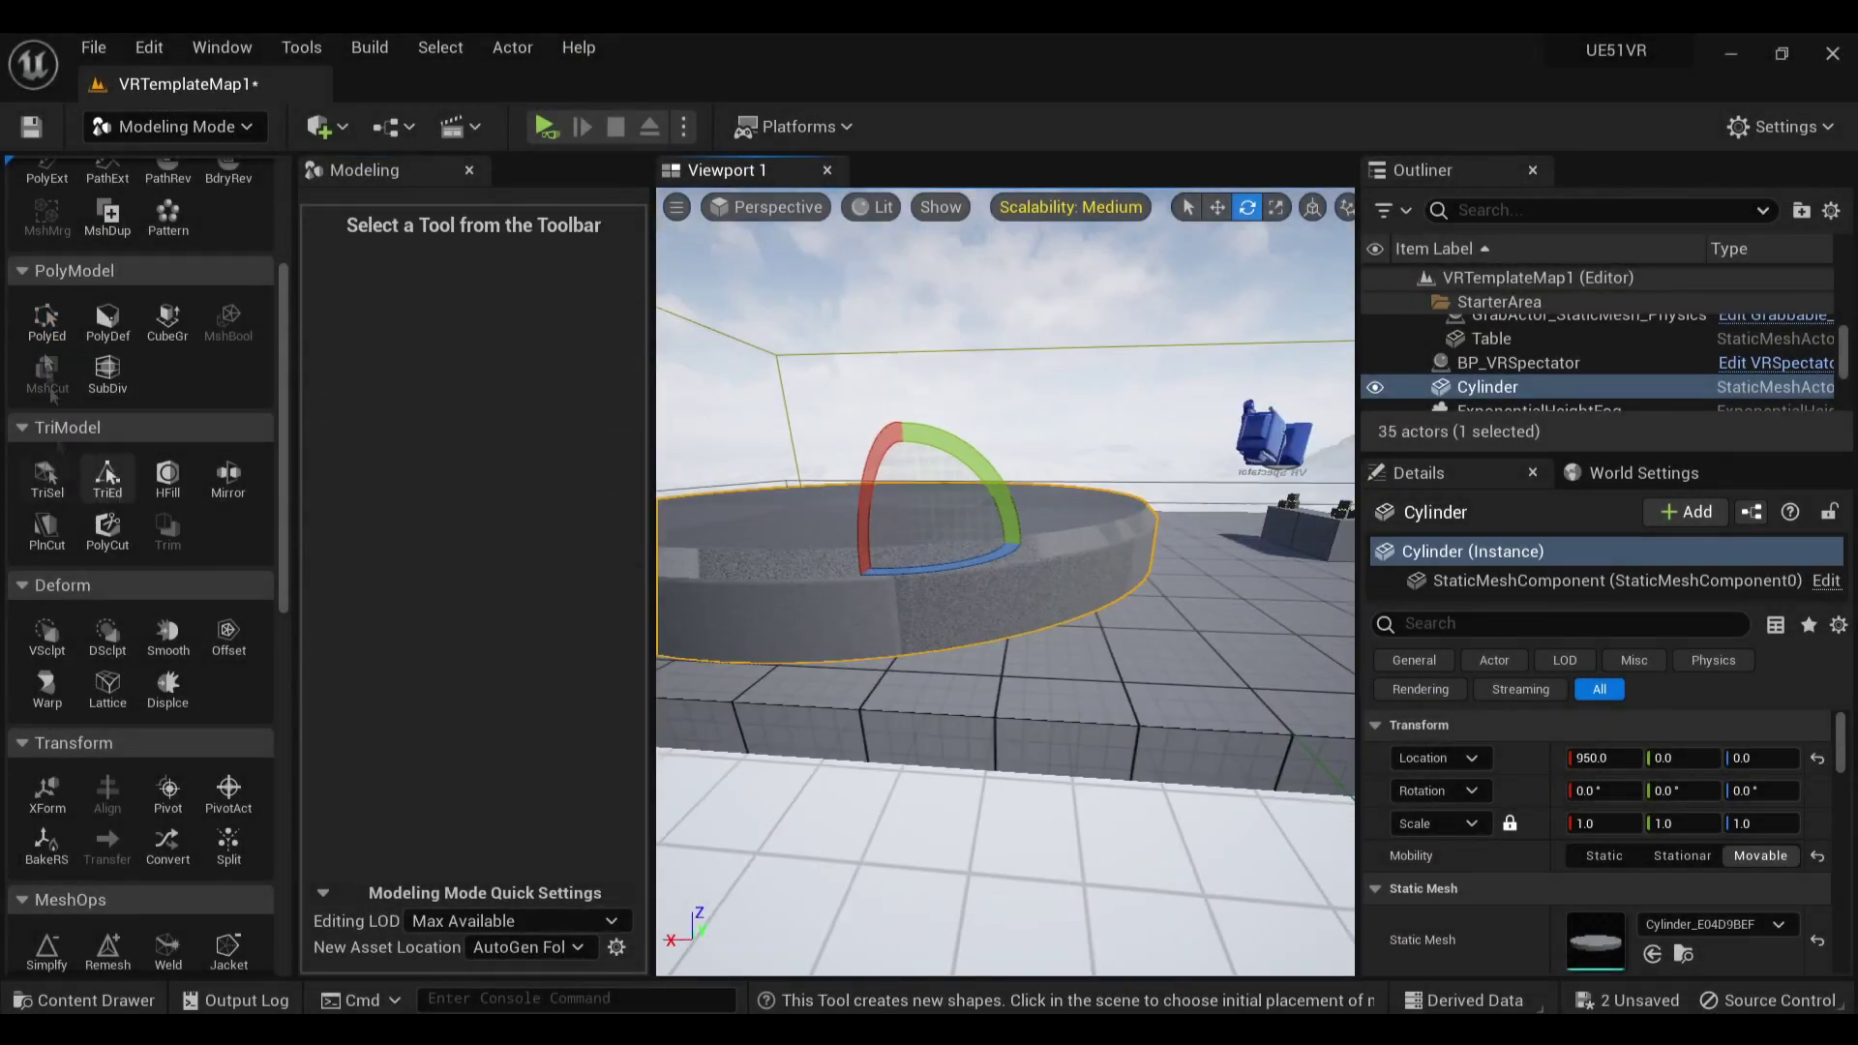
# Step: Bevel the edges of the cylinder platform with the PolyGroup Edit tool
pyautogui.click(450, 761)
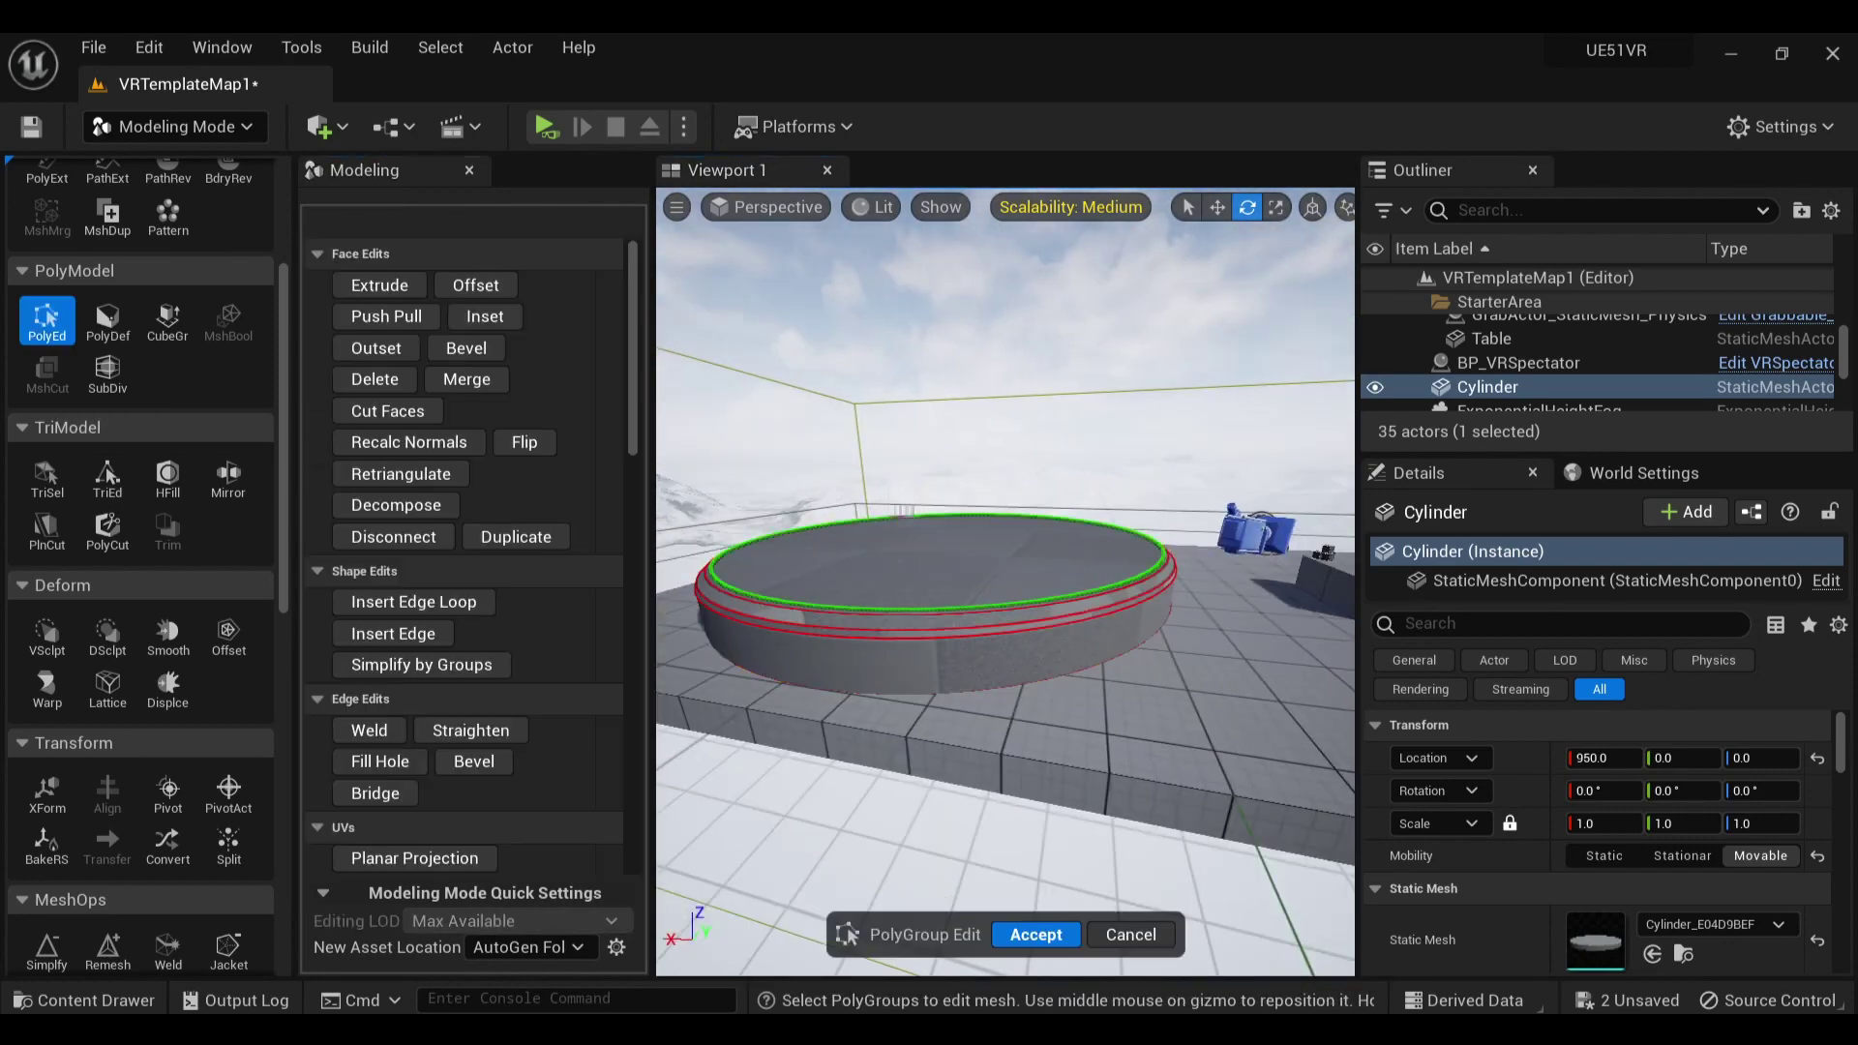
pyautogui.click(473, 761)
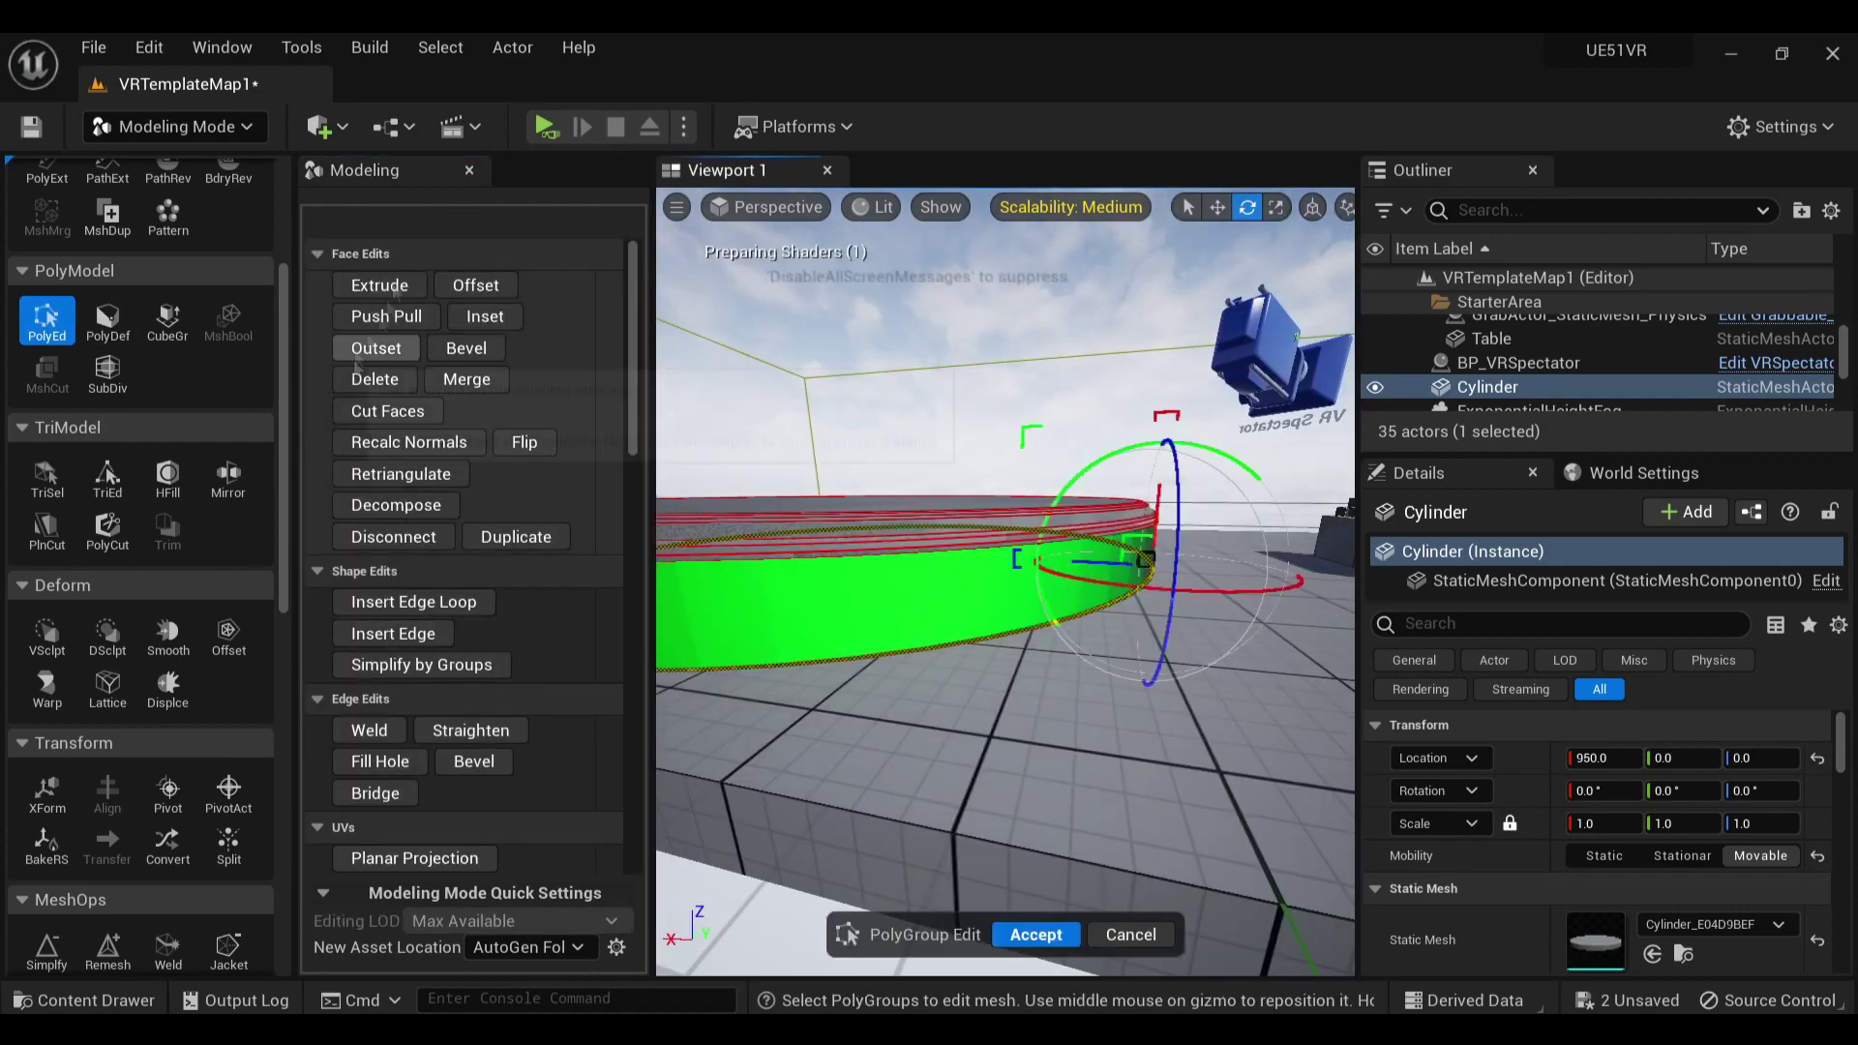
pyautogui.click(469, 762)
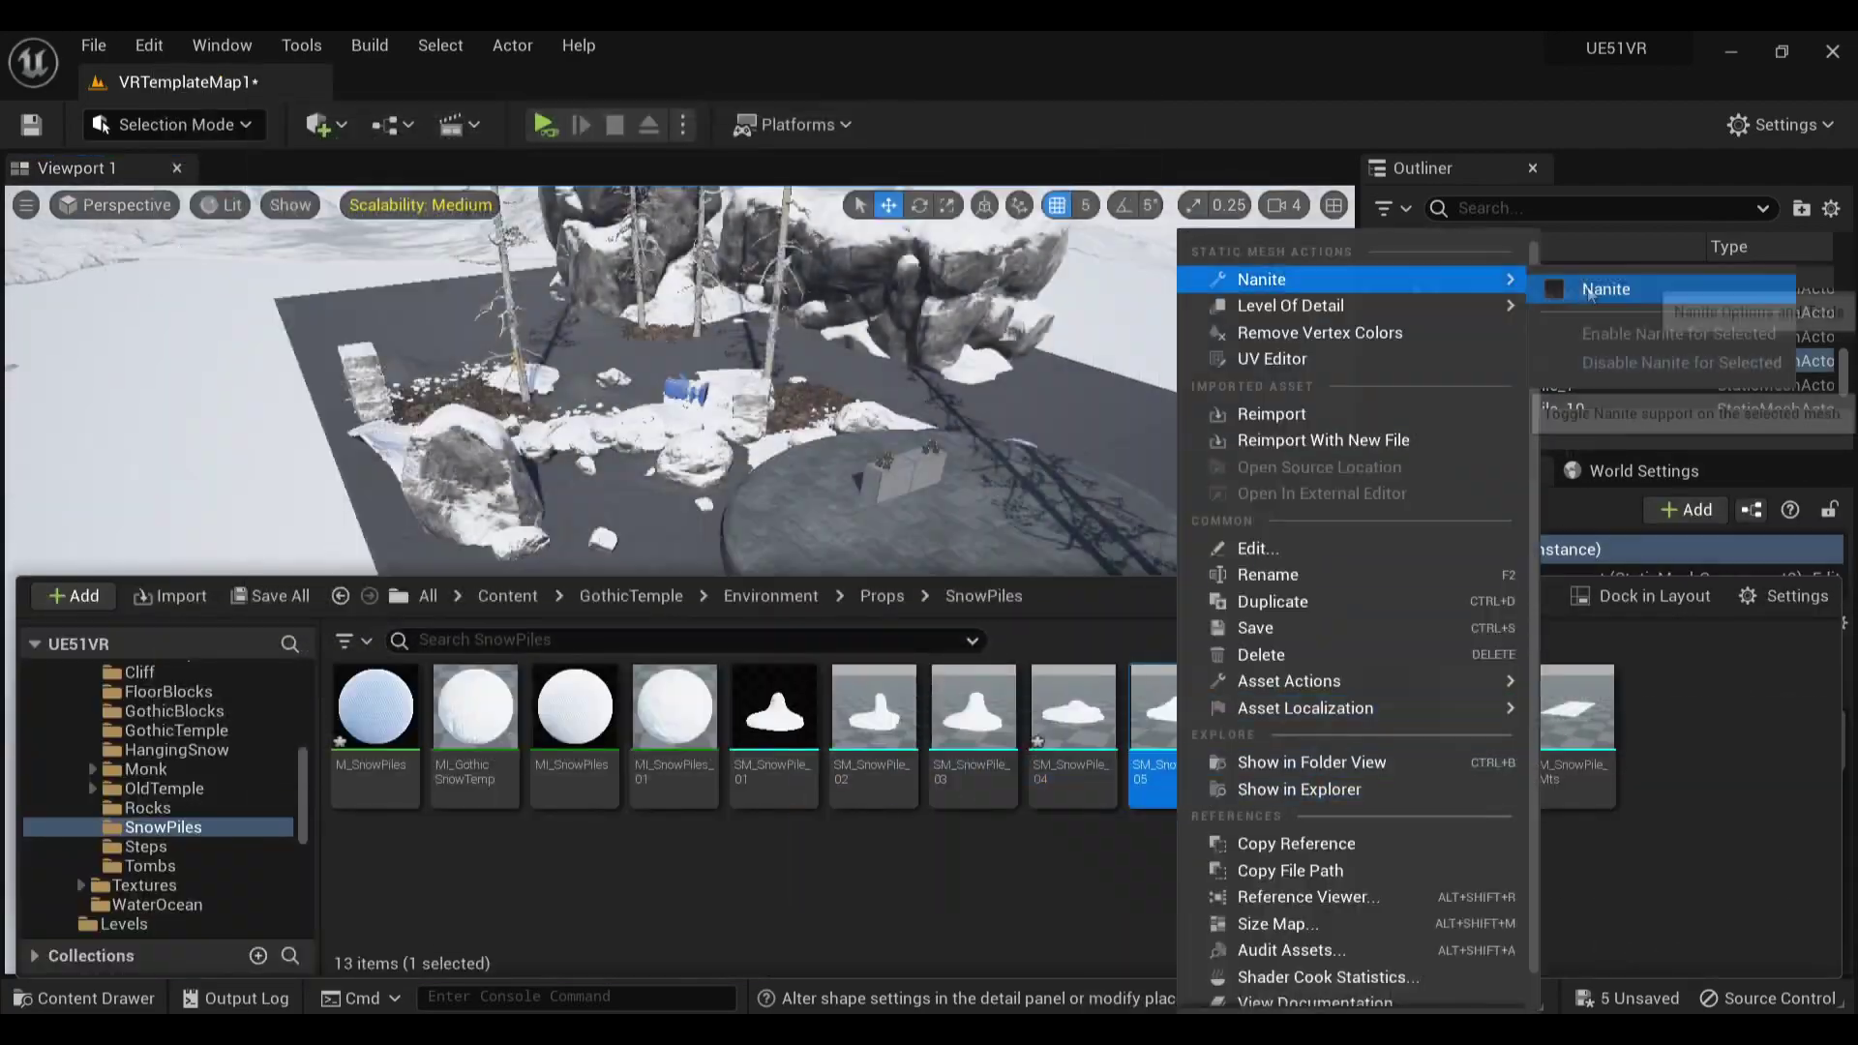
# Step: Enable Nanite support on the SM_SnowPile_05 static mesh in the SnowPiles folder
pyautogui.click(1592, 290)
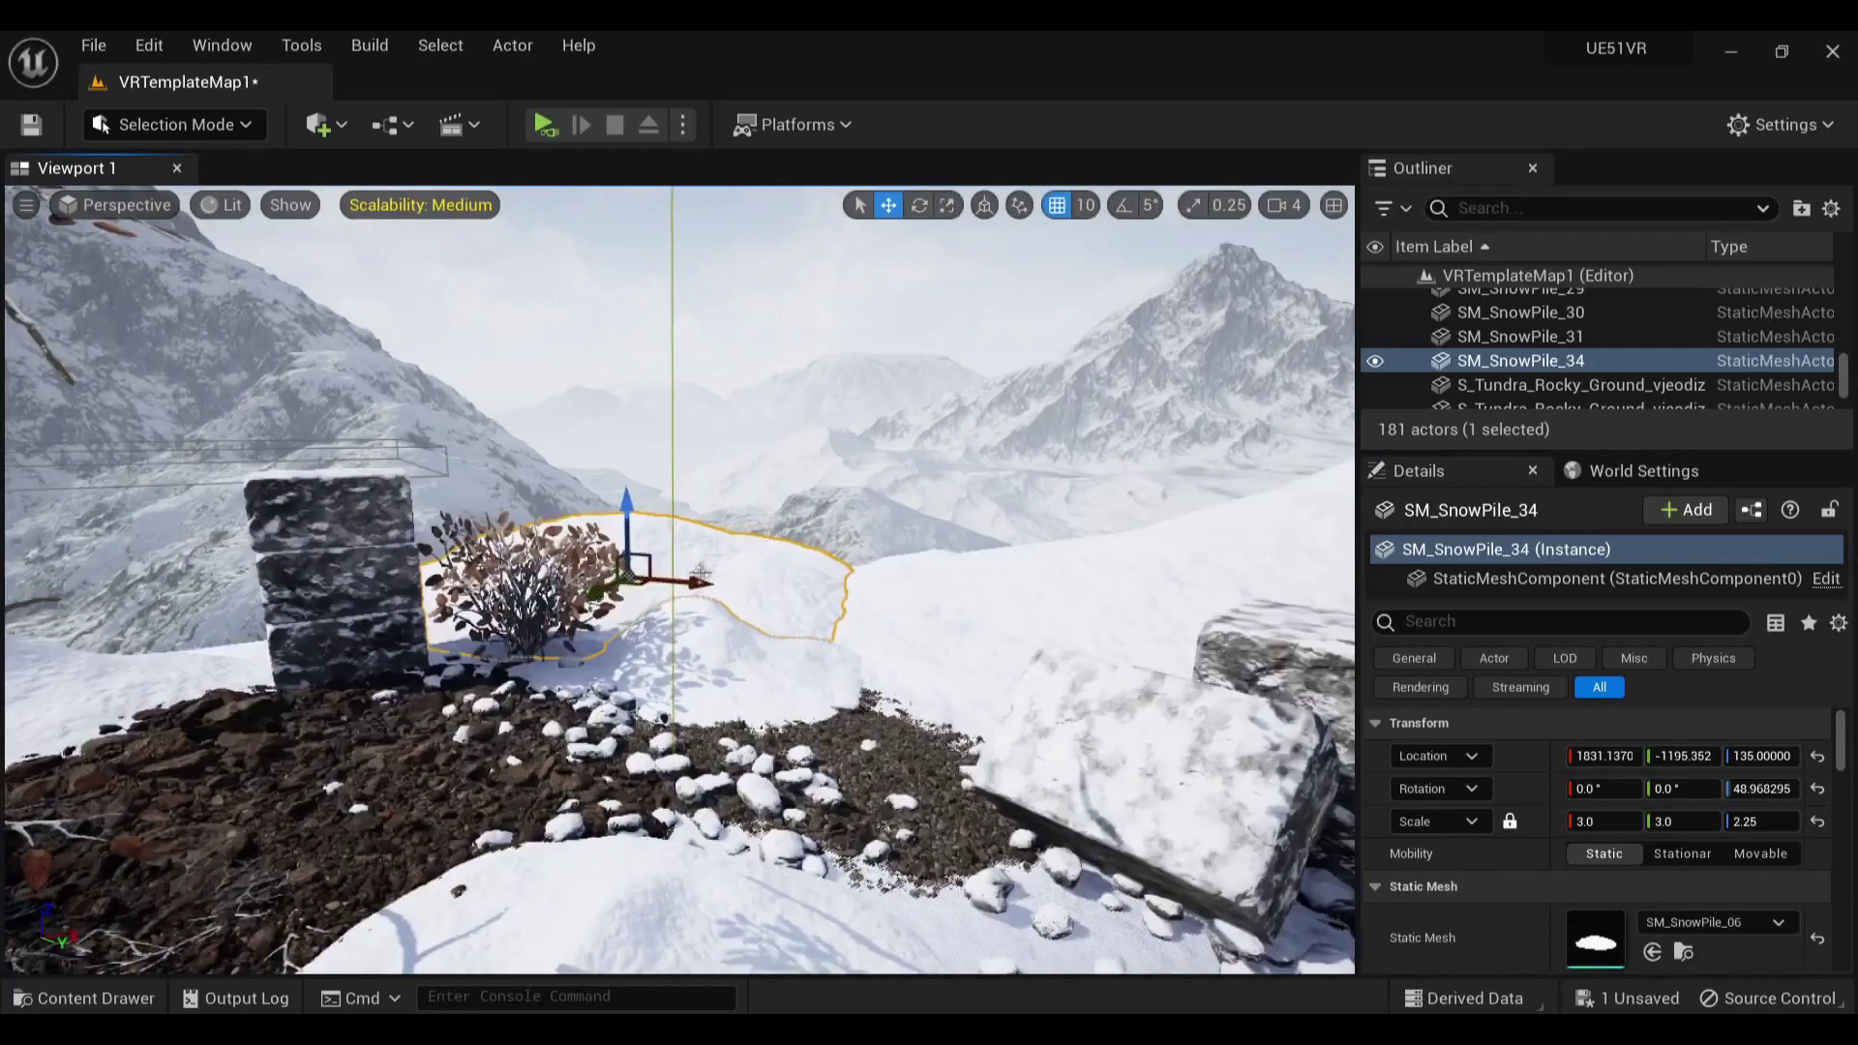
# Step: Duplicate the selected SM_SnowPile_34 snow pile beside the shrub and shift the copy along the X axis
pyautogui.keyDown('alt'); pyautogui.moveTo(701, 575); pyautogui.dragTo(755, 581); pyautogui.keyUp('alt')
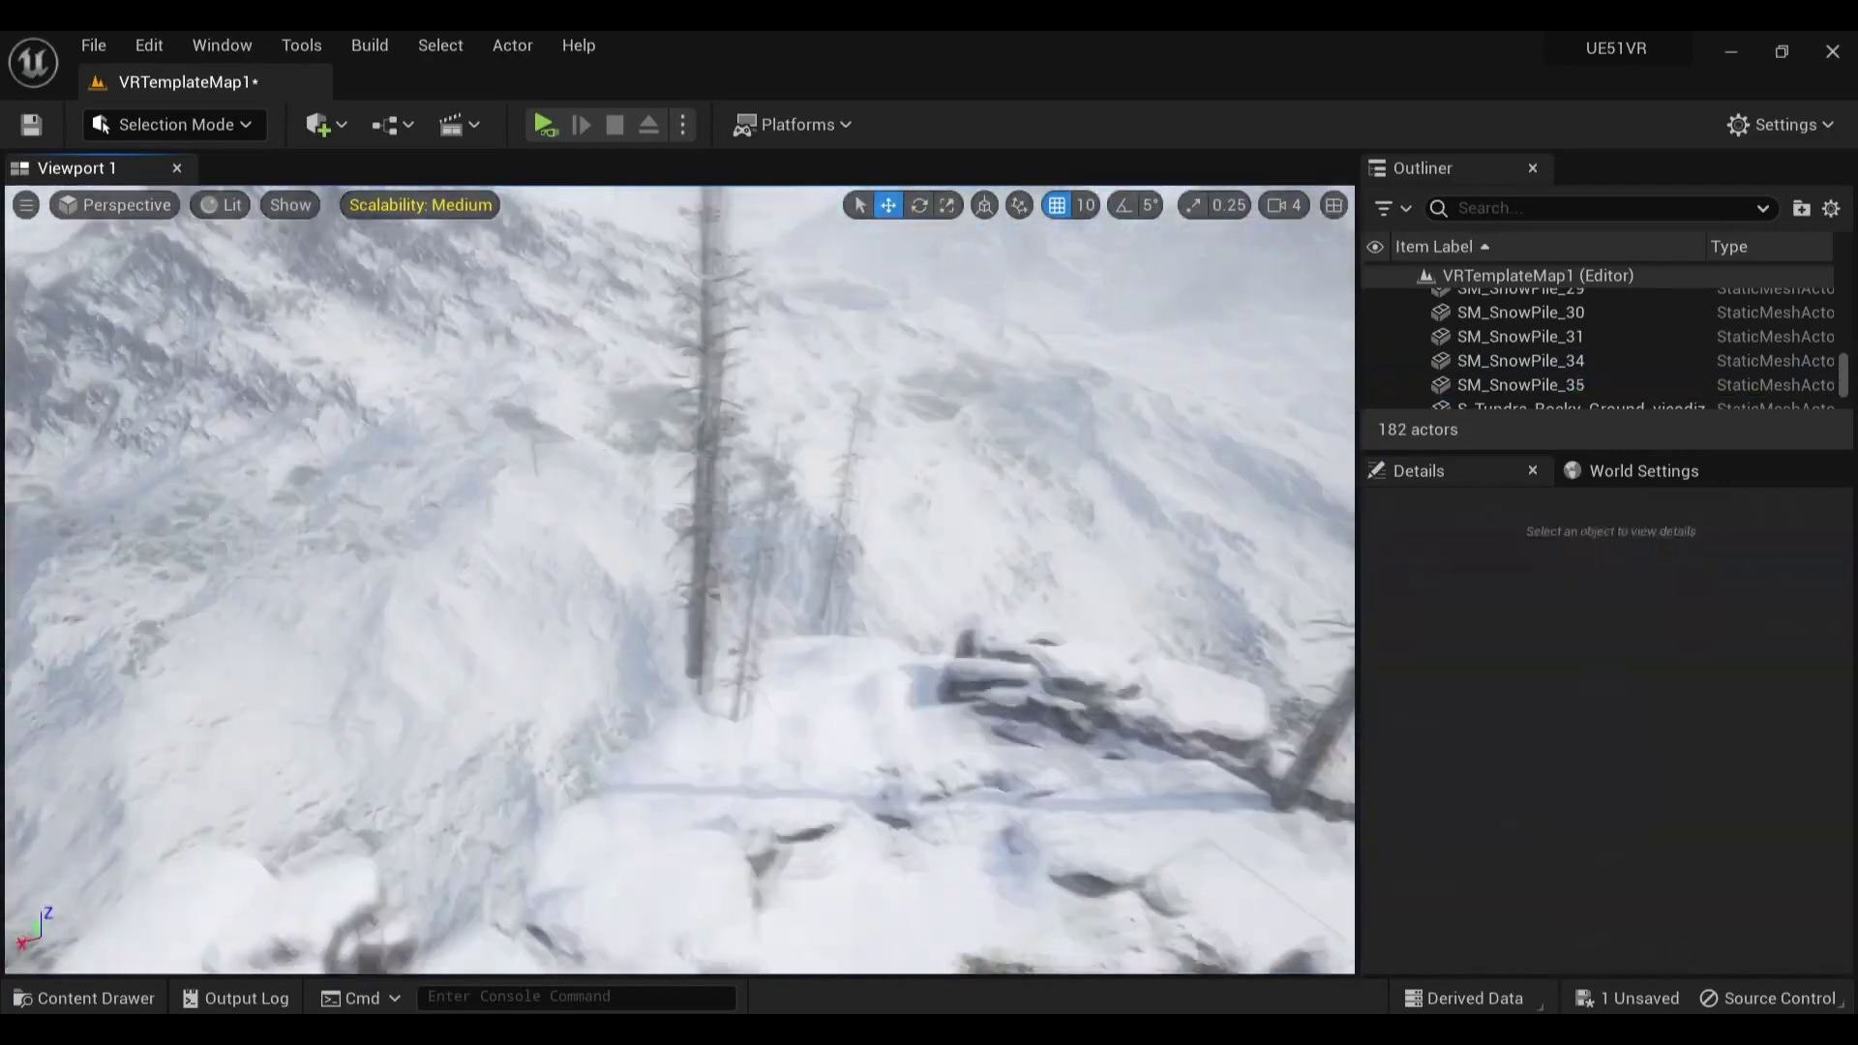